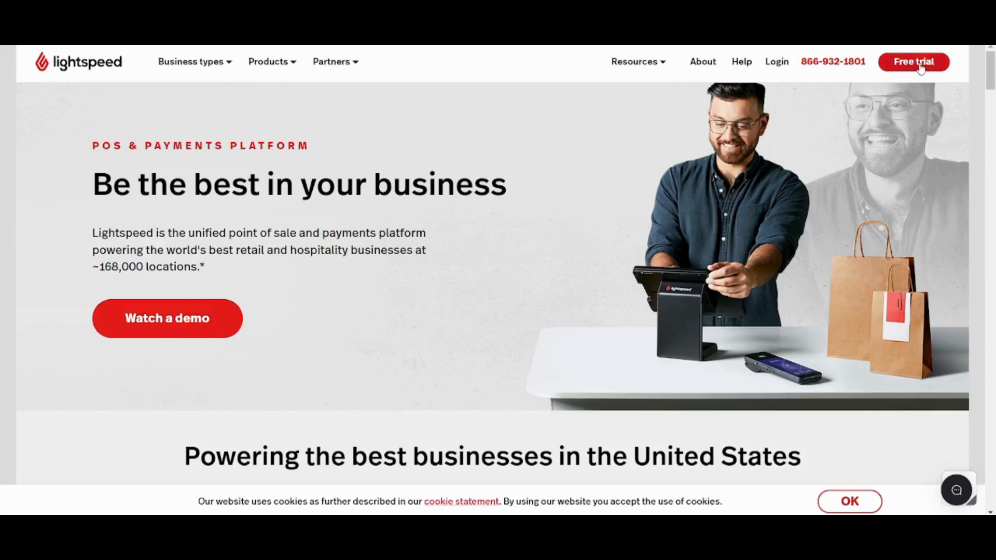
From the Lightspeed website's Login page, choose the Retail POS (X-Series) sign-in.
{"action": "left_click", "coordinate": [778, 63]}
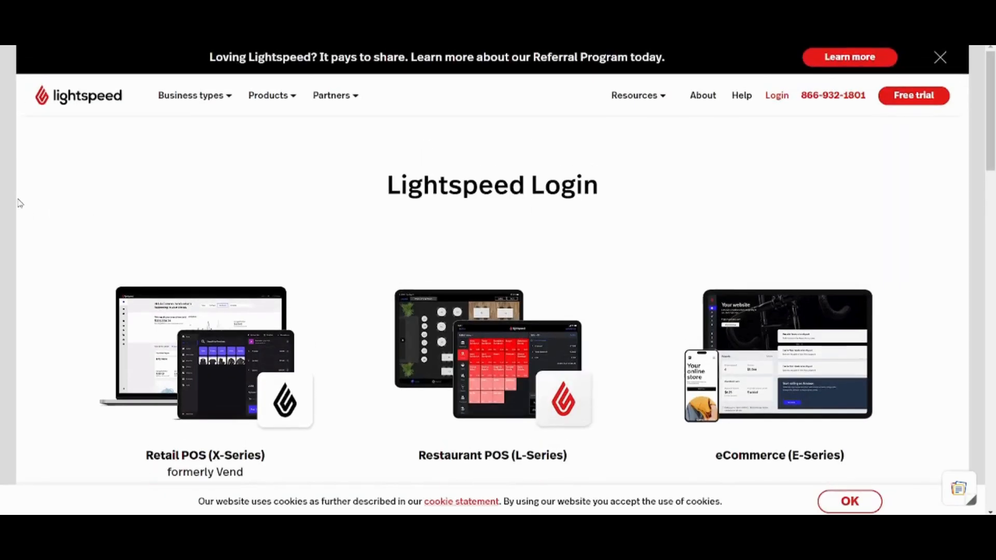
{"action": "scroll", "coordinate": [19, 202], "scroll_direction": "down", "scroll_amount": 1}
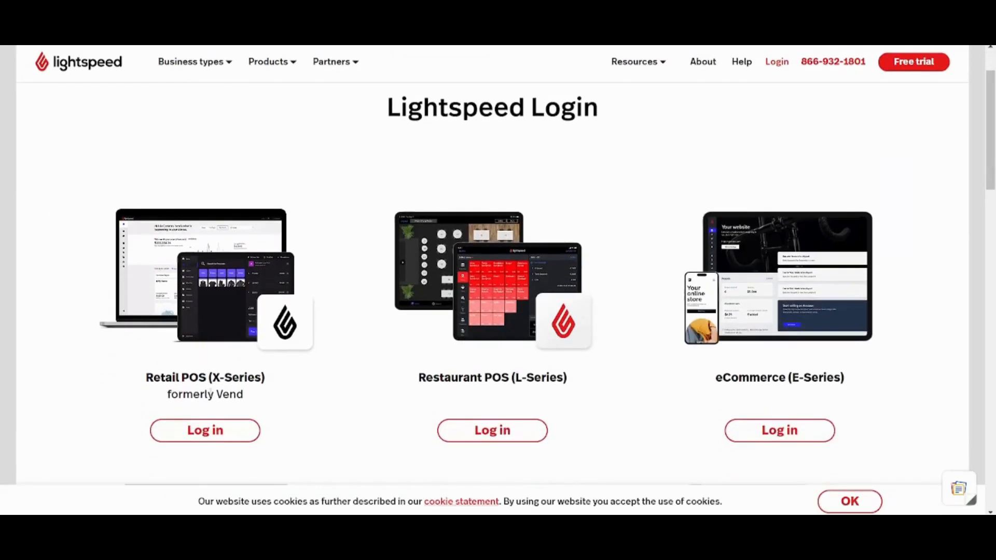
{"action": "left_click", "coordinate": [225, 433]}
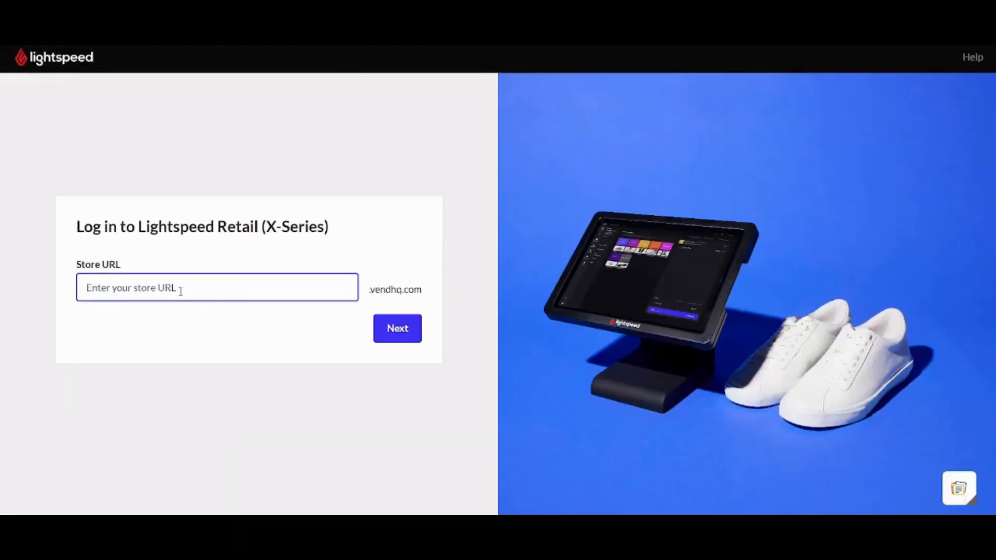
Enter the store URL and continue to the next sign-in step.
{"action": "left_click", "coordinate": [176, 287]}
{"action": "type", "text": "vaultt"}
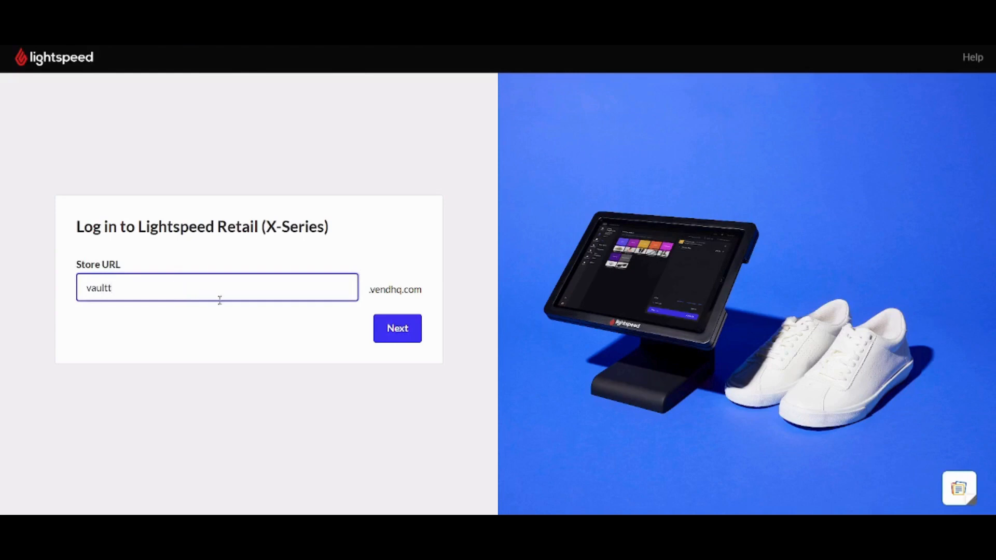
{"action": "left_click", "coordinate": [401, 337]}
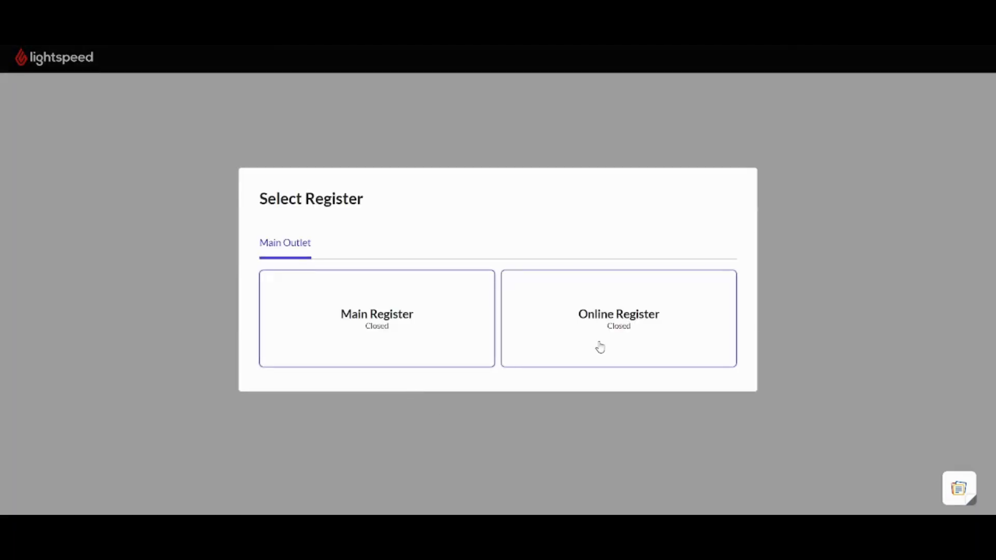
Open the Main Register and choose Add products from the no-products prompt.
{"action": "left_click", "coordinate": [369, 322]}
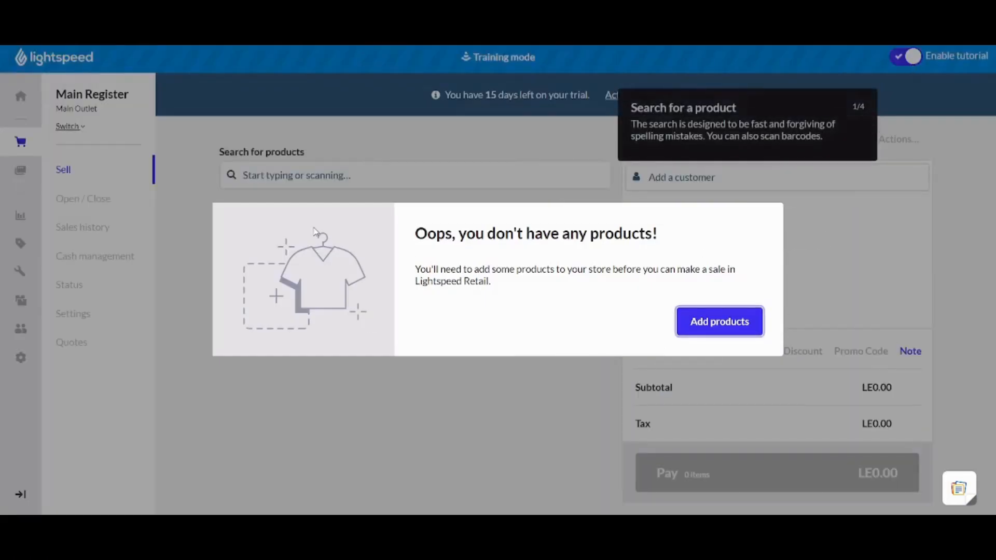
{"action": "left_click", "coordinate": [21, 95]}
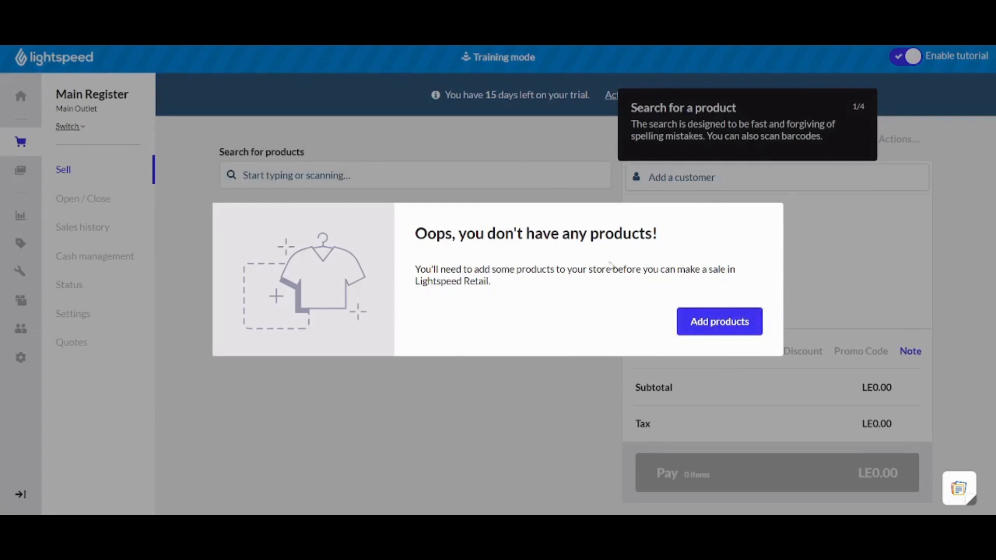
{"action": "left_click", "coordinate": [688, 327]}
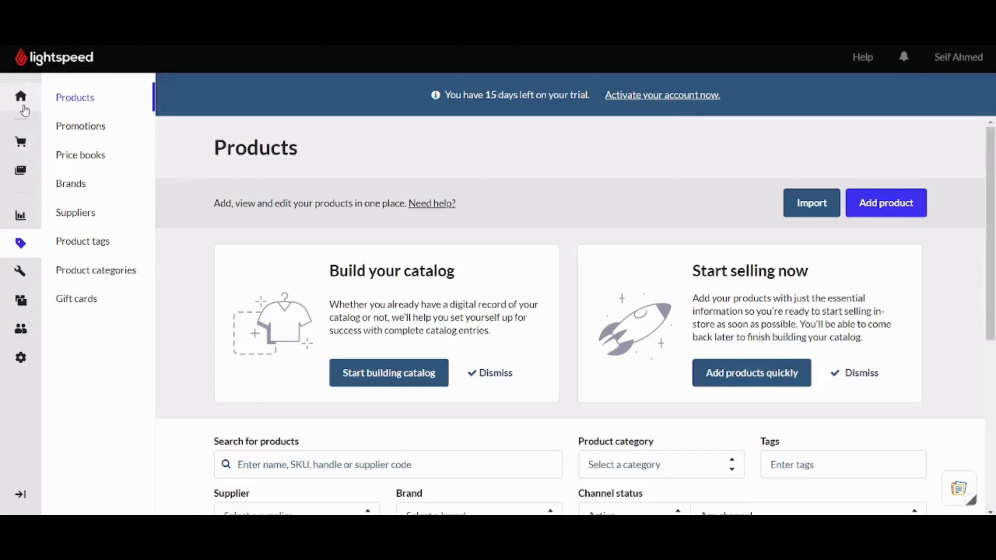
Return to Home and open the Main Register's sell screen.
{"action": "left_click", "coordinate": [22, 104]}
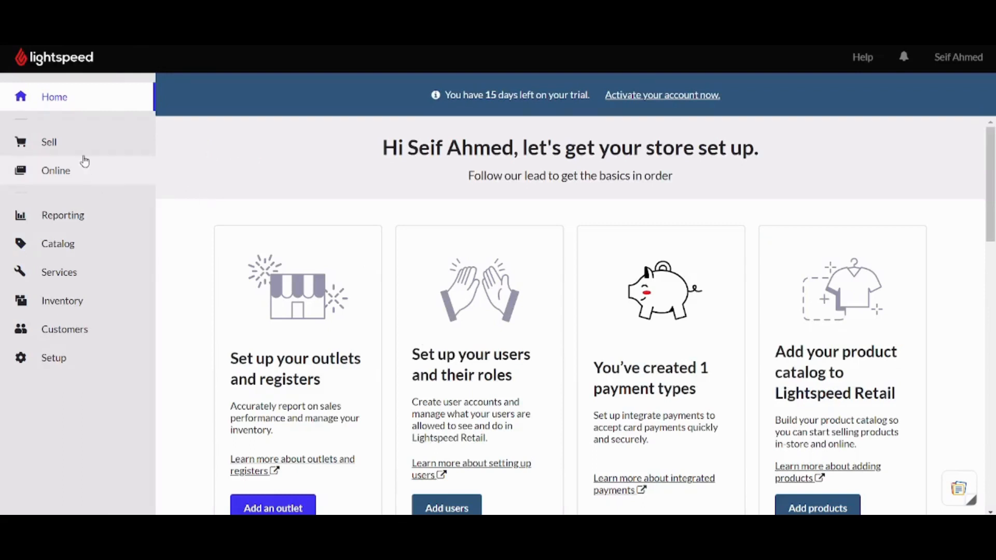
{"action": "left_click", "coordinate": [83, 153]}
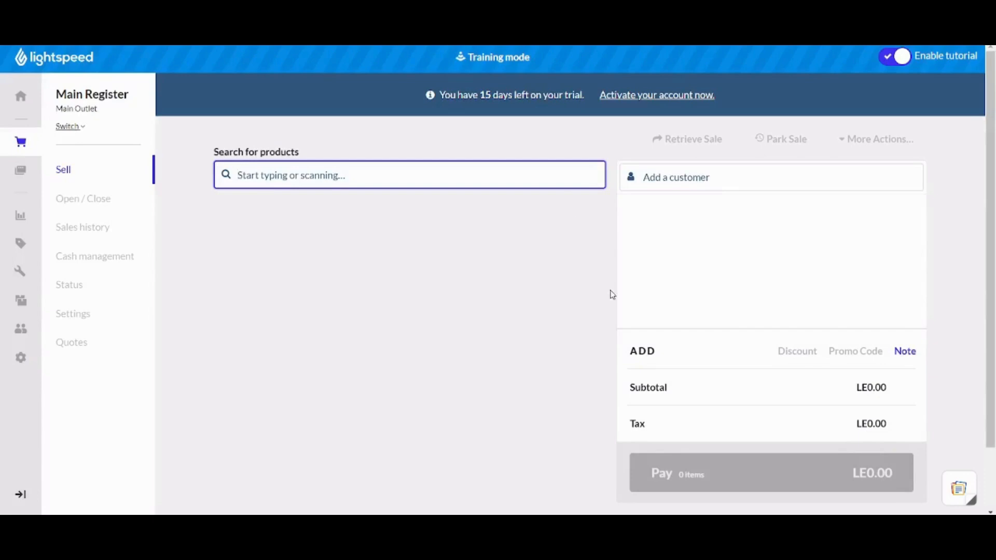
Return to Sell and choose Add products to reach Catalog > Products.
{"action": "left_click", "coordinate": [409, 263]}
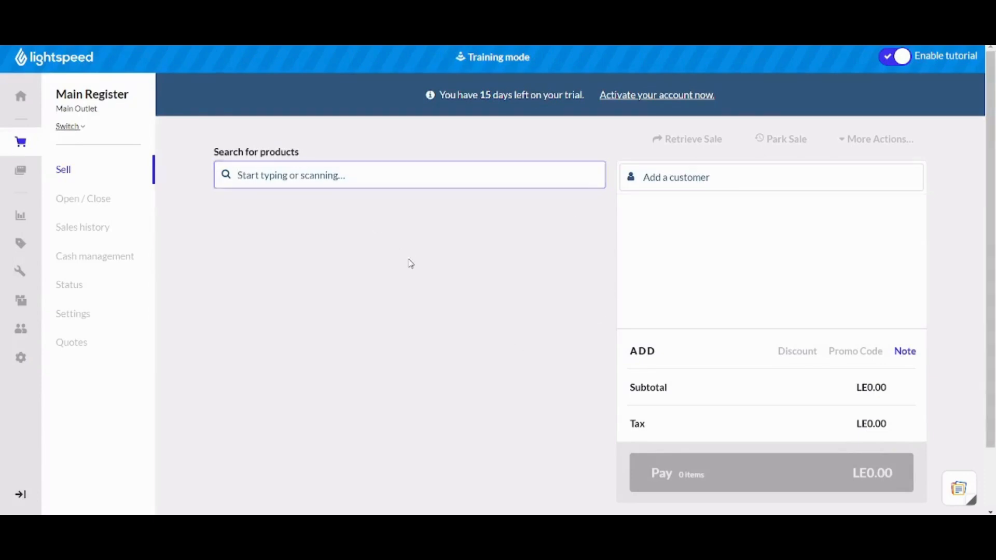
{"action": "left_click", "coordinate": [70, 169]}
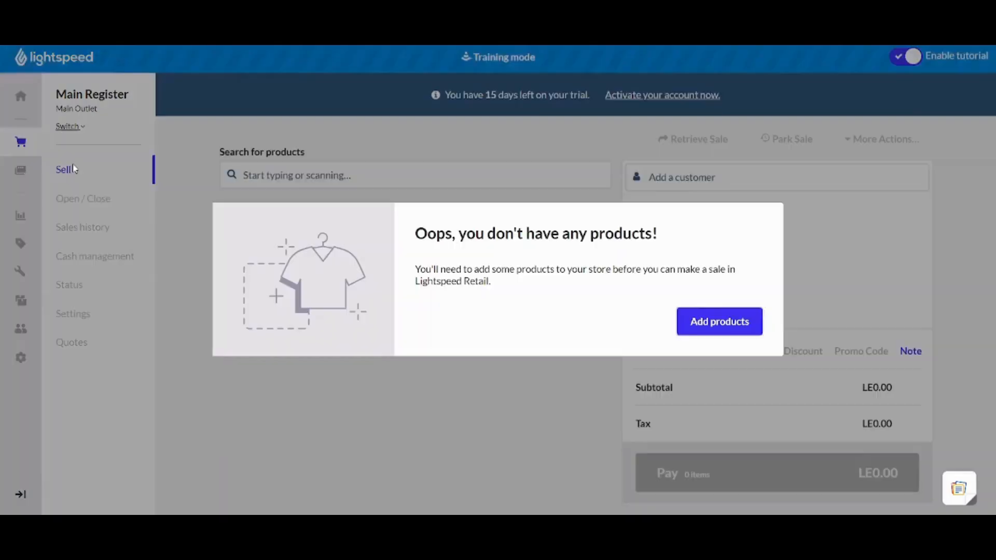
{"action": "left_click", "coordinate": [739, 326]}
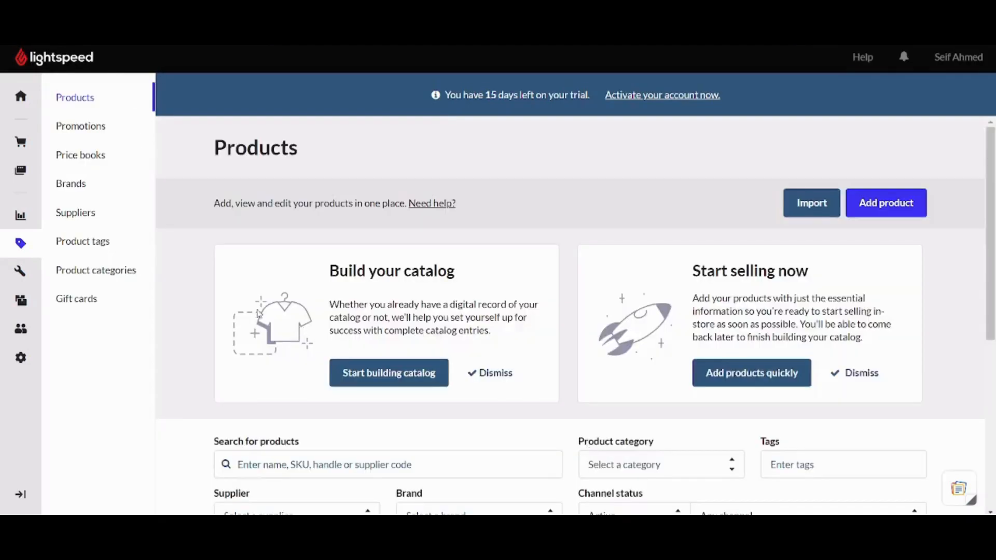
{"action": "scroll", "coordinate": [191, 294], "scroll_direction": "down", "scroll_amount": 4}
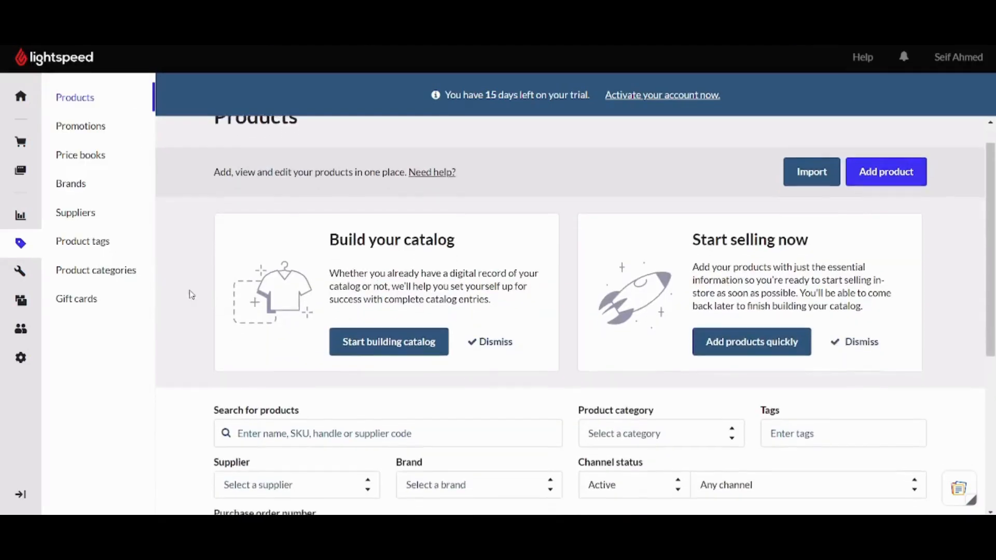
{"action": "scroll", "coordinate": [191, 293], "scroll_direction": "down", "scroll_amount": 3}
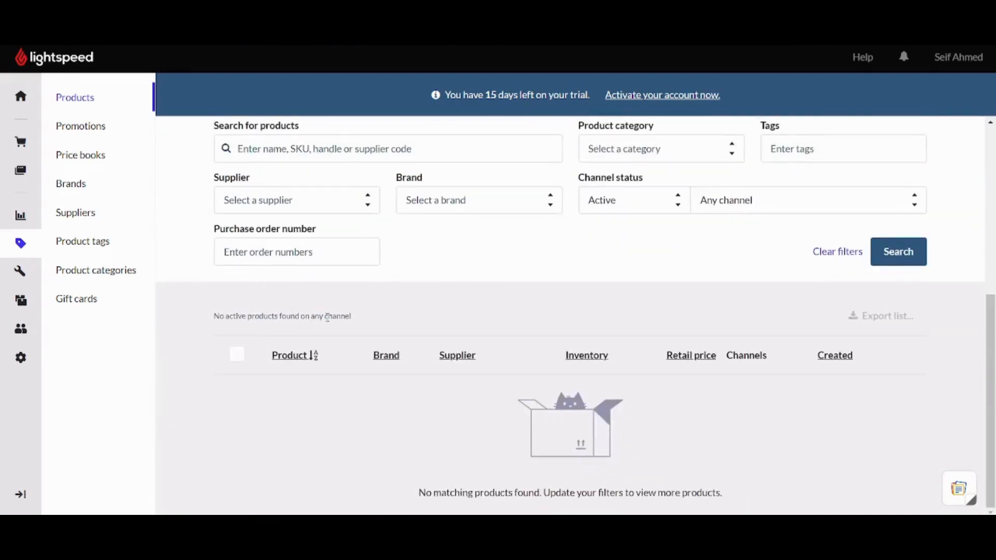
{"action": "scroll", "coordinate": [327, 318], "scroll_direction": "up", "scroll_amount": 6}
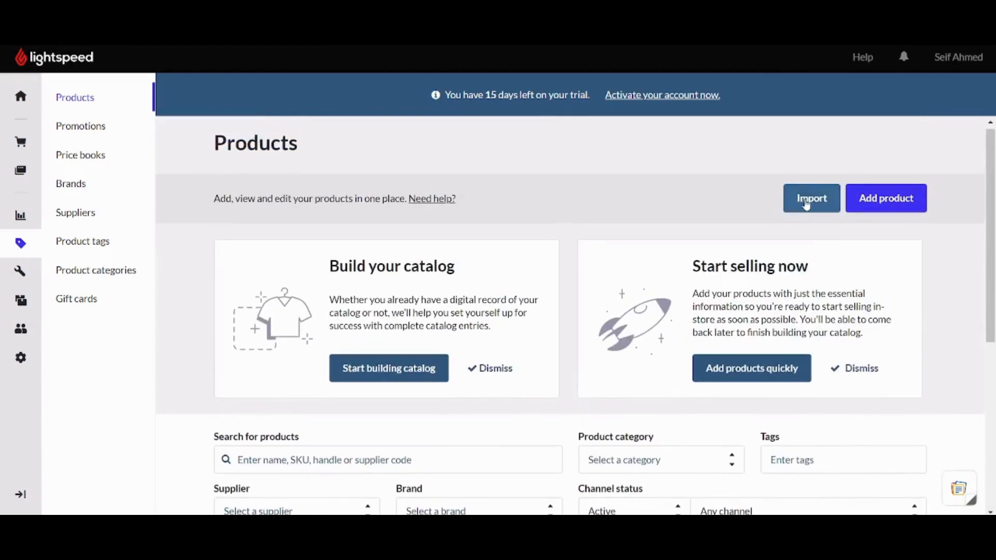
Start a new product and name it 'Shoes'.
{"action": "left_click", "coordinate": [907, 197]}
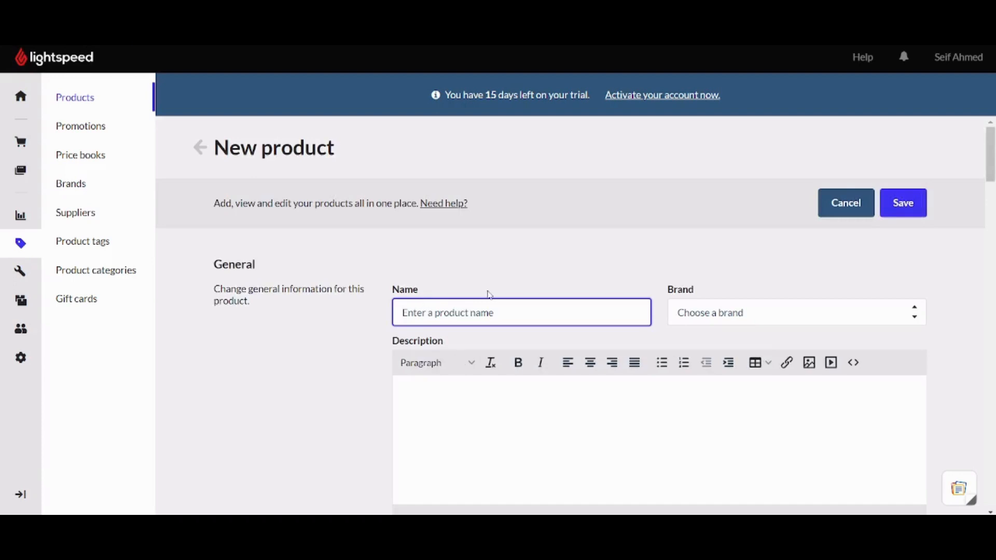
{"action": "type", "text": "Shoe"}
{"action": "key", "text": "BackSpace"}
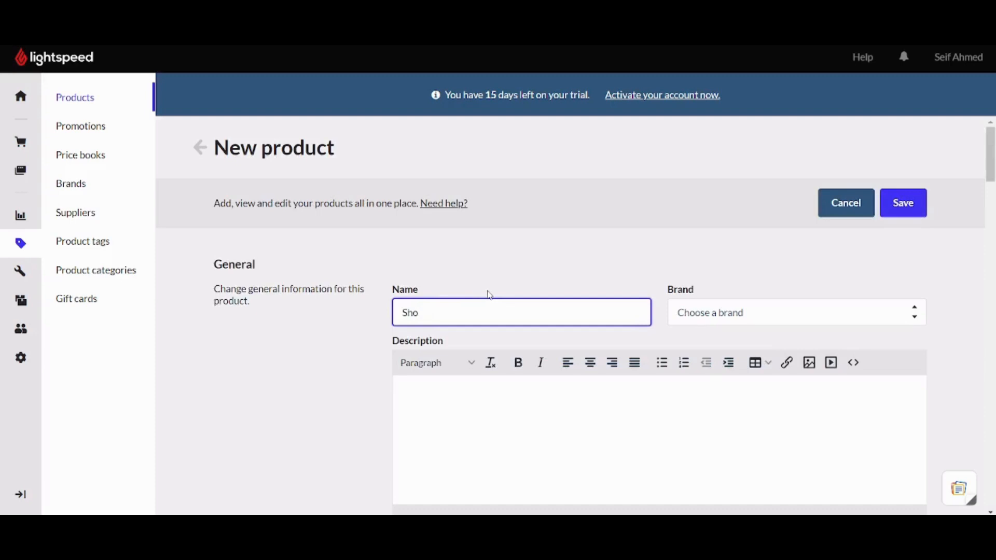
{"action": "type", "text": "es"}
Try adding 'Vault' as a new brand, then dismiss it without saving.
{"action": "left_click", "coordinate": [783, 320]}
{"action": "left_click", "coordinate": [783, 320]}
{"action": "left_click", "coordinate": [783, 320]}
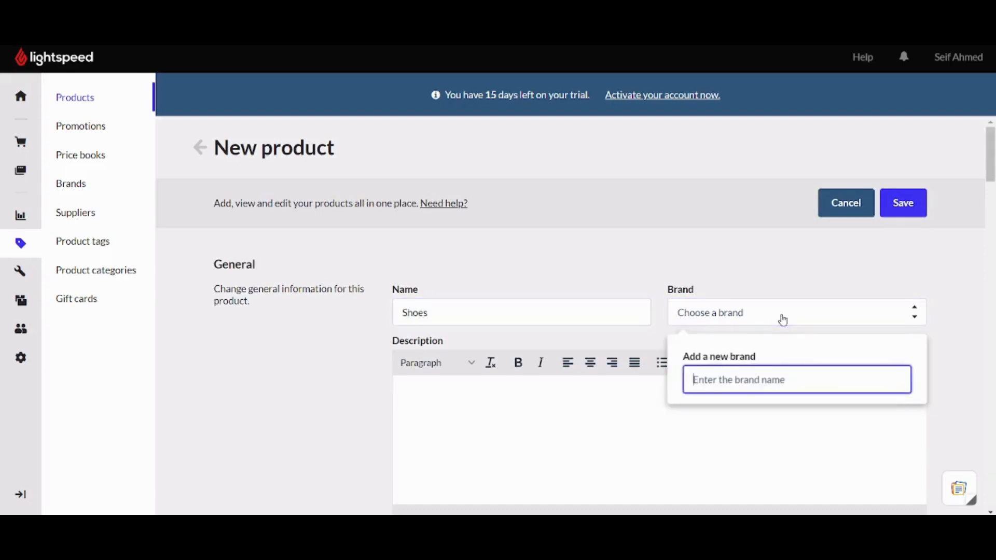
{"action": "type", "text": "Vault"}
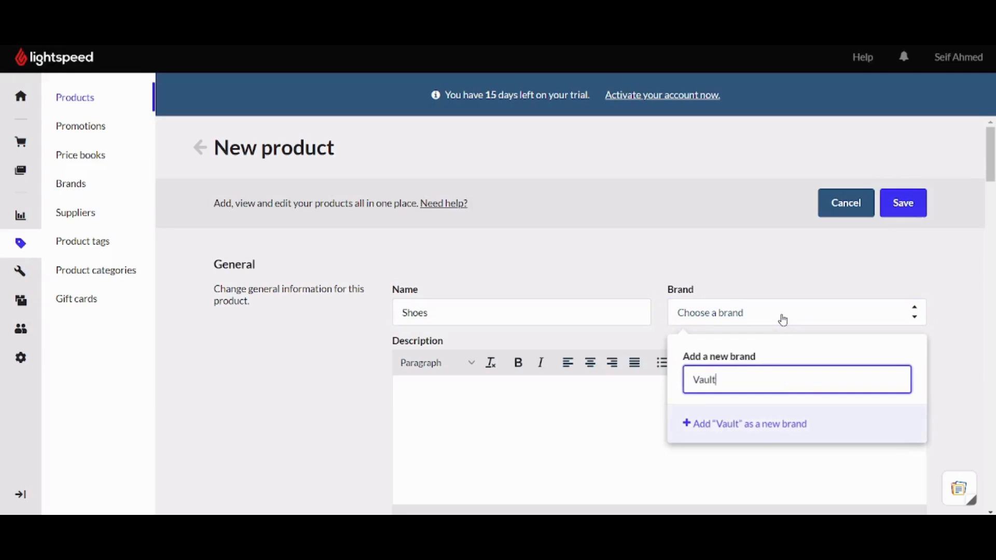
{"action": "left_click", "coordinate": [952, 343]}
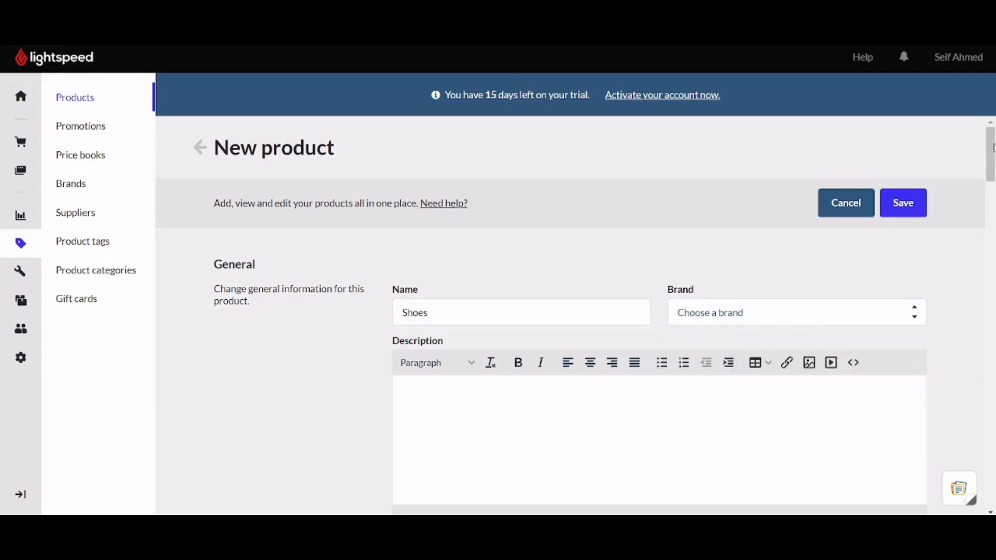
{"action": "scroll", "coordinate": [991, 150], "scroll_direction": "down", "scroll_amount": 2}
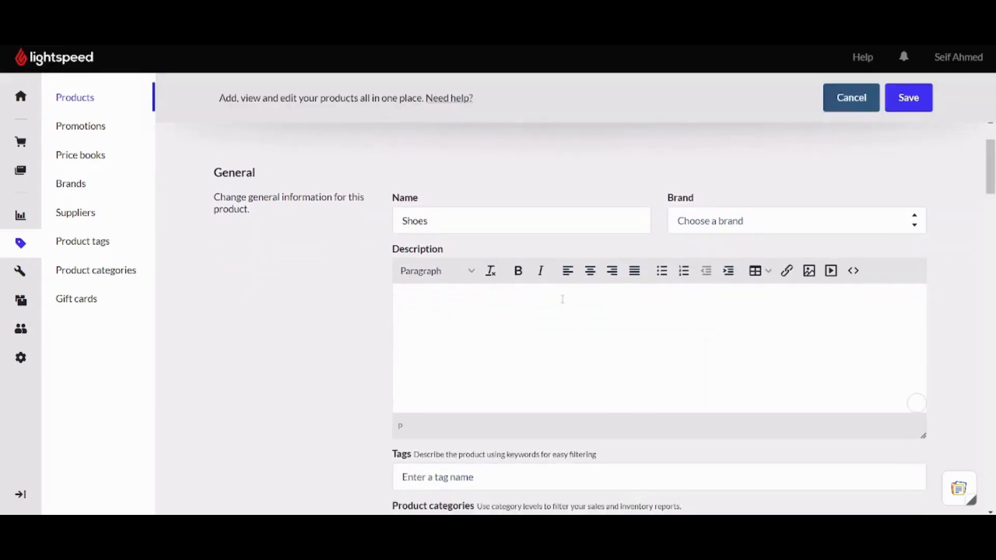
Enter the description 'A perfect shoes for your comfort' and format it bold.
{"action": "type", "text": "A perfect shoe"}
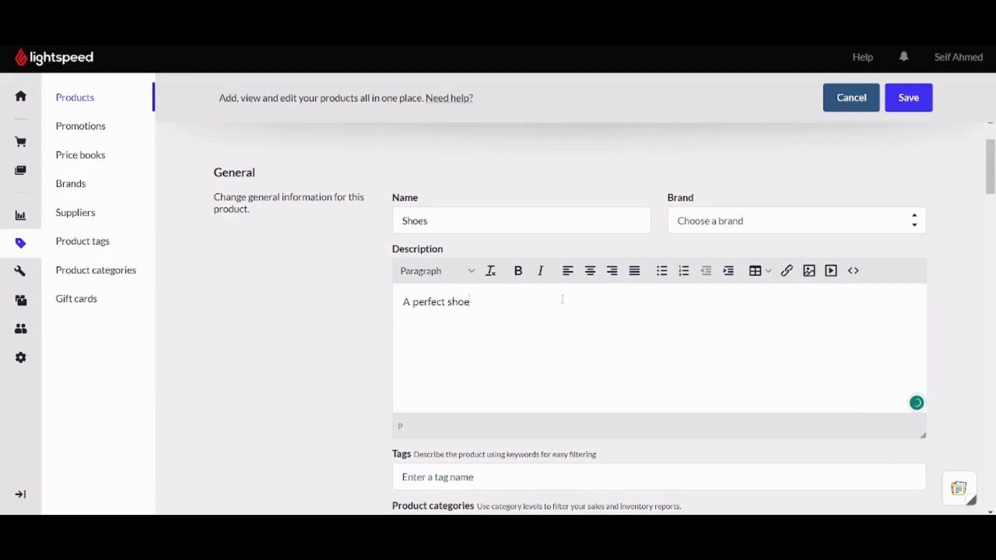
{"action": "type", "text": "s for your comfo"}
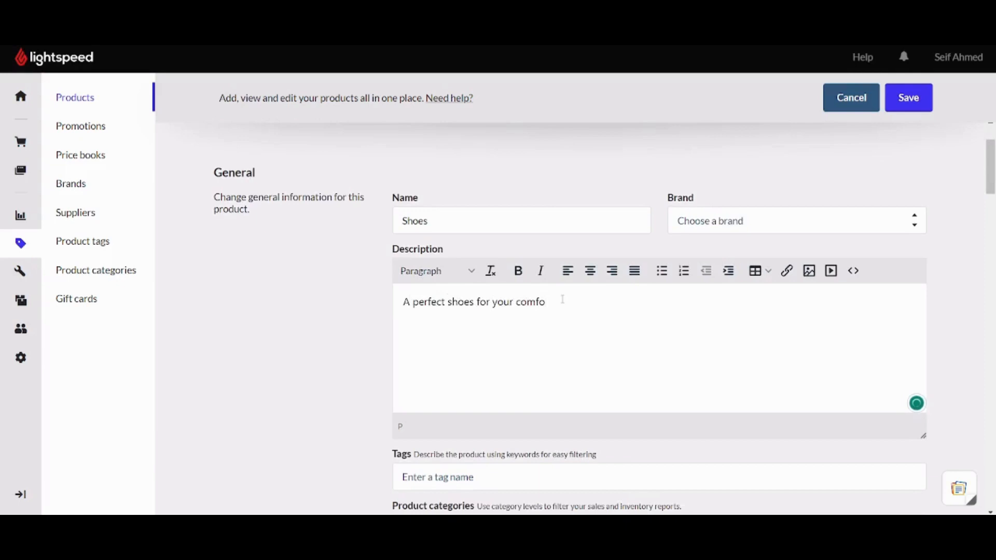
{"action": "type", "text": "rt"}
{"action": "left_click_drag", "start_coordinate": [592, 301], "coordinate": [392, 298]}
{"action": "left_click", "coordinate": [518, 270]}
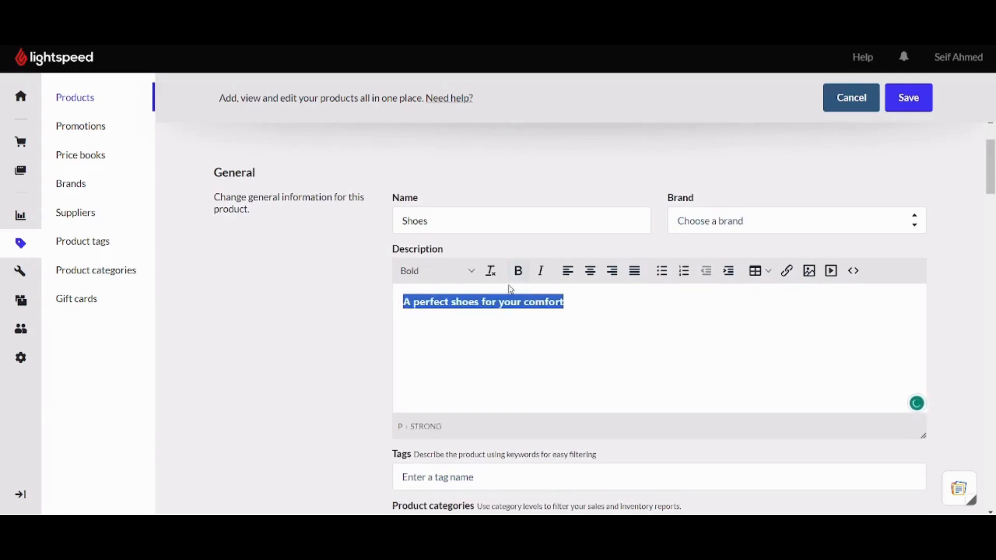
{"action": "left_click", "coordinate": [317, 336]}
{"action": "scroll", "coordinate": [317, 336], "scroll_direction": "down", "scroll_amount": 3}
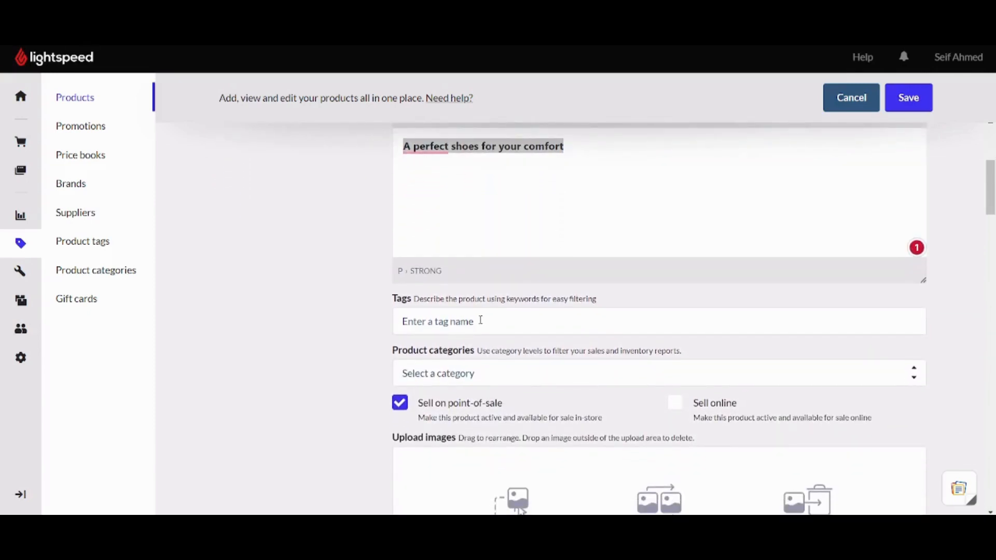
Create a new 'shoes' product category and assign it to the product.
{"action": "scroll", "coordinate": [481, 320], "scroll_direction": "down", "scroll_amount": 2}
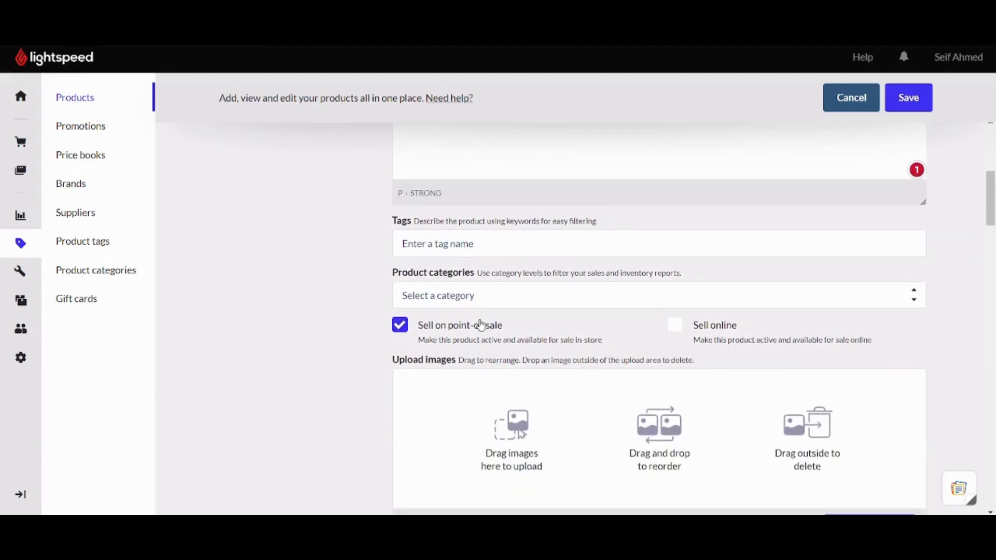
{"action": "left_click", "coordinate": [463, 296]}
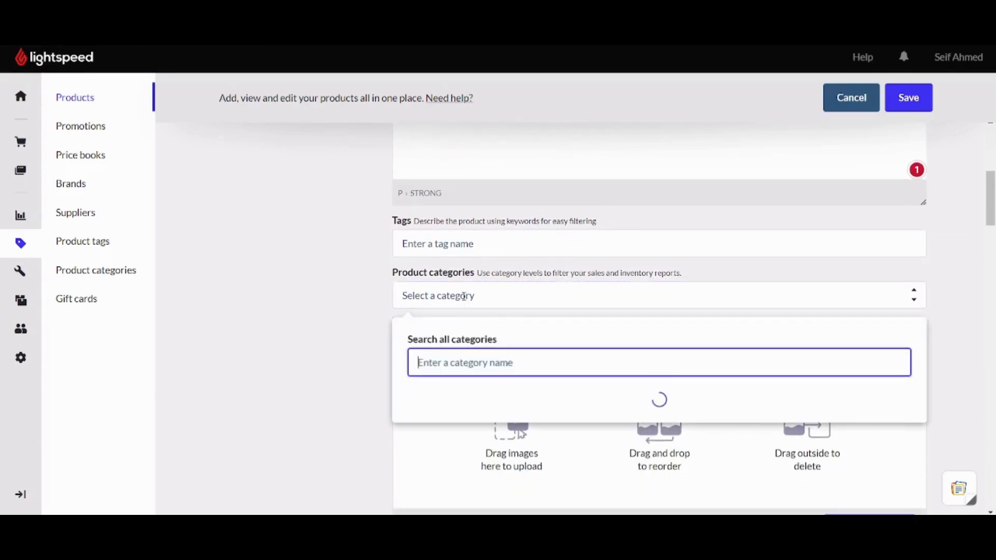
{"action": "type", "text": "shoes"}
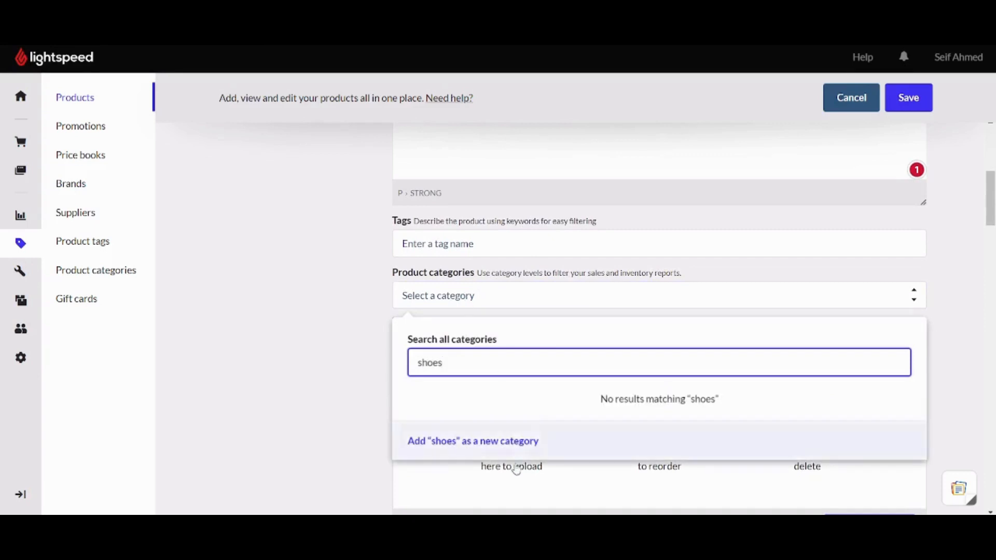
{"action": "left_click", "coordinate": [487, 442]}
{"action": "left_click", "coordinate": [625, 343]}
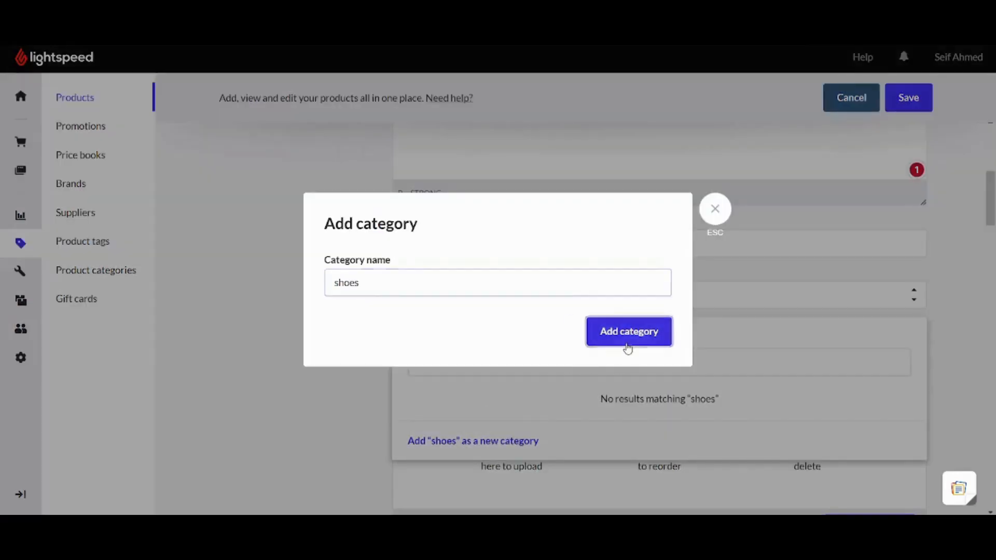
{"action": "left_click", "coordinate": [259, 291]}
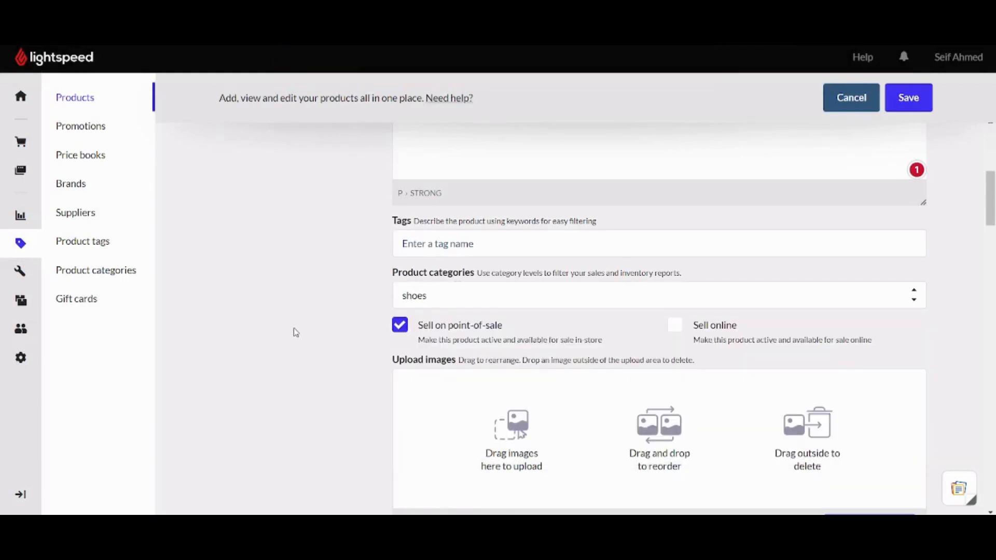
{"action": "scroll", "coordinate": [296, 333], "scroll_direction": "down", "scroll_amount": 2}
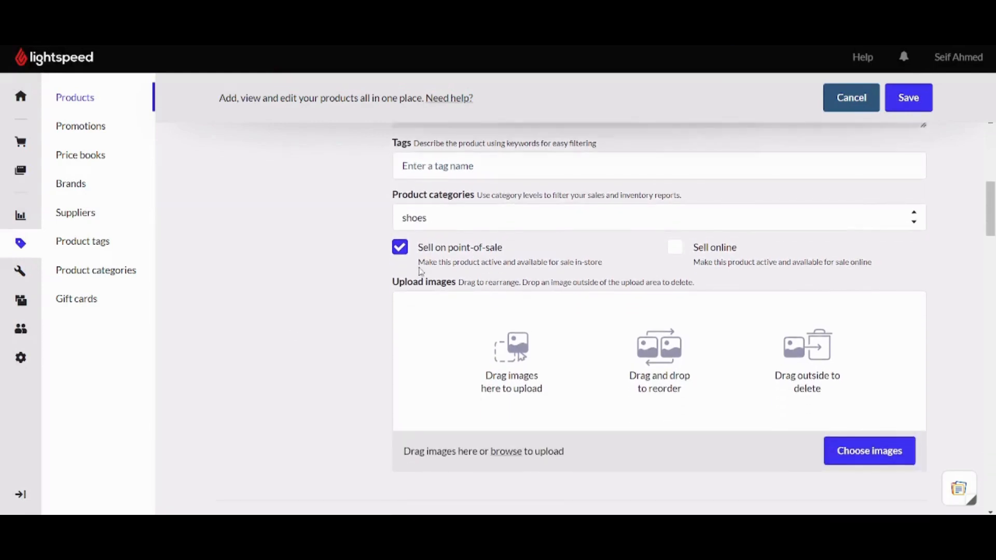
{"action": "triple_click", "coordinate": [505, 249]}
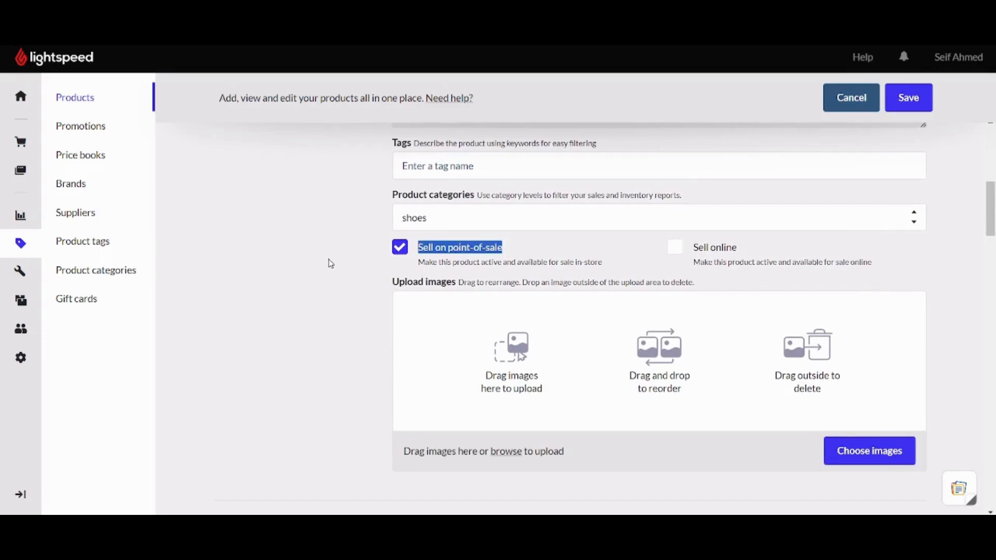
{"action": "left_click", "coordinate": [330, 263]}
{"action": "left_click", "coordinate": [676, 248]}
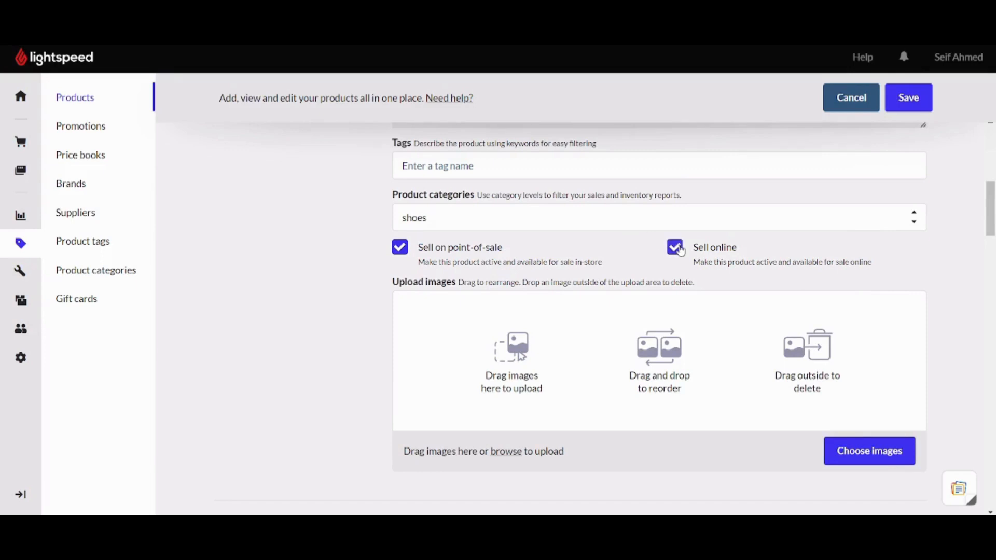
{"action": "left_click", "coordinate": [681, 251]}
{"action": "scroll", "coordinate": [993, 215], "scroll_direction": "down", "scroll_amount": 1}
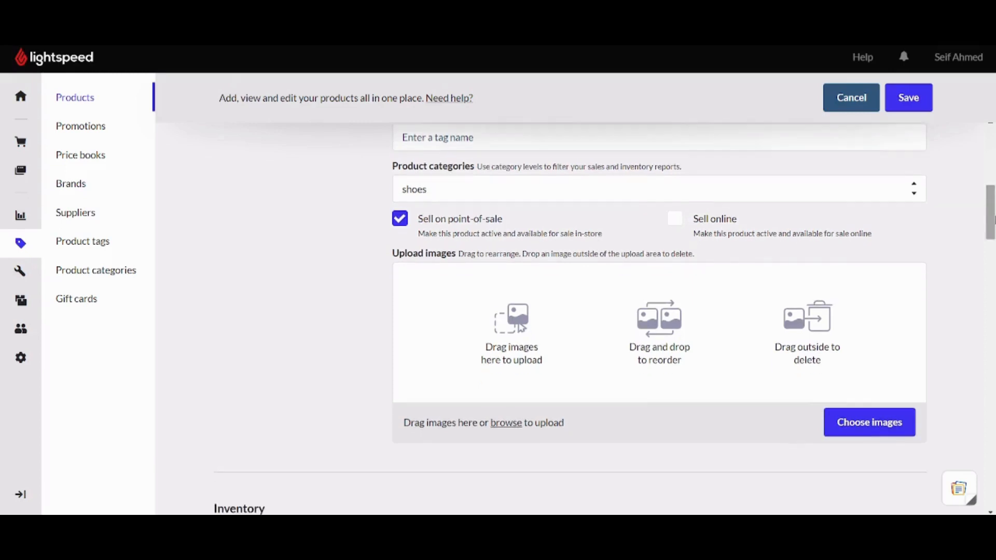
{"action": "scroll", "coordinate": [991, 214], "scroll_direction": "down", "scroll_amount": 2}
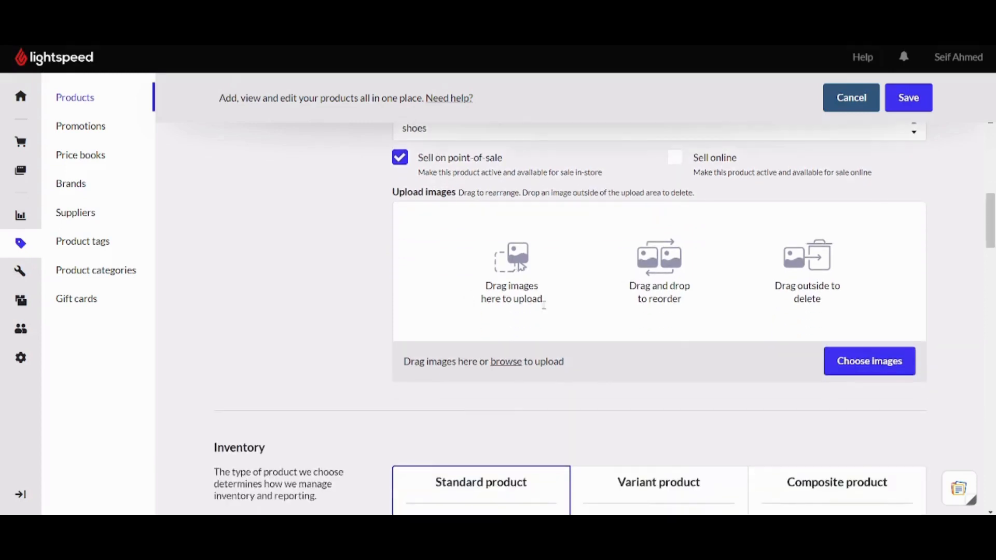
Pick the grey running-shoe thumbnail in the image picker and apply it as the product image.
{"action": "left_click", "coordinate": [829, 363]}
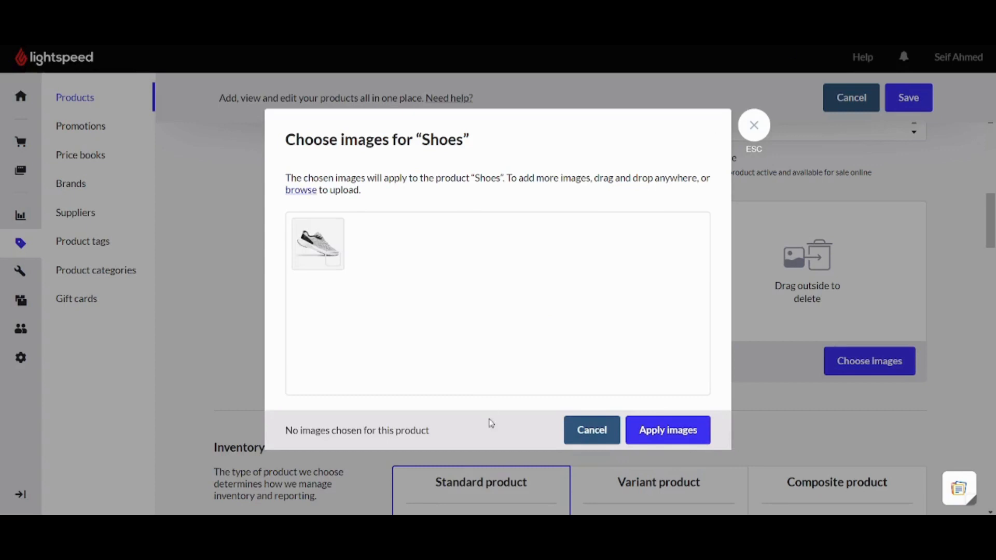
{"action": "left_click", "coordinate": [687, 435]}
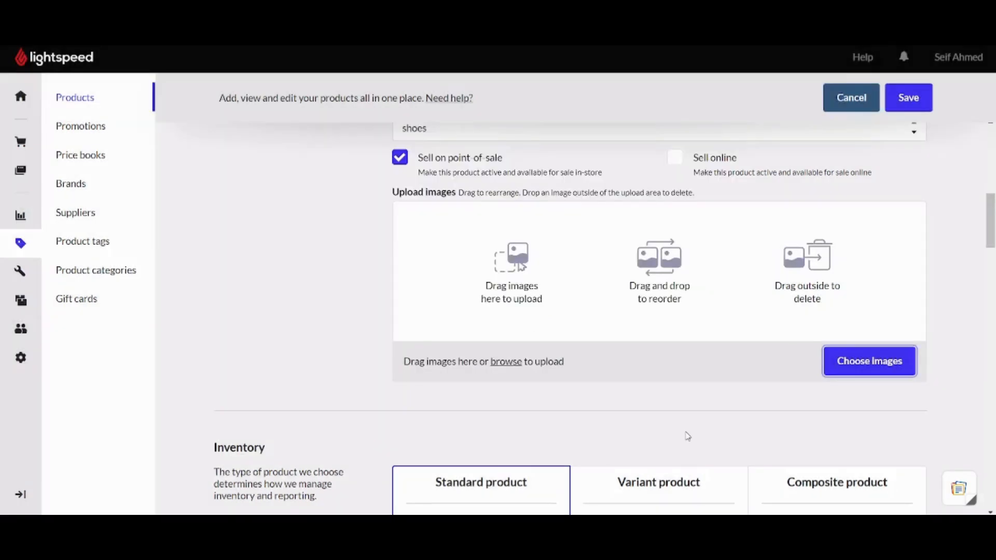
{"action": "left_click", "coordinate": [868, 364]}
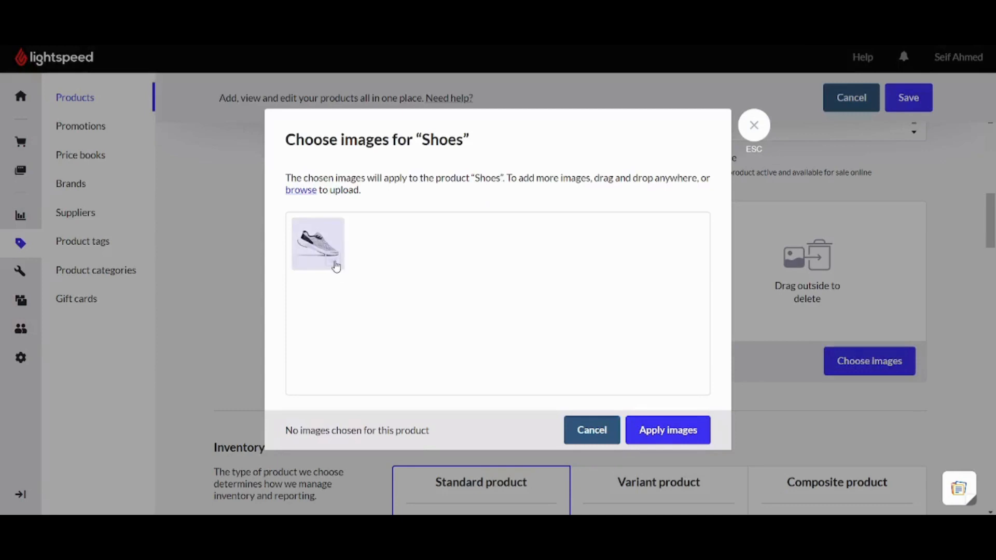
{"action": "left_click", "coordinate": [335, 266]}
{"action": "left_click", "coordinate": [668, 441]}
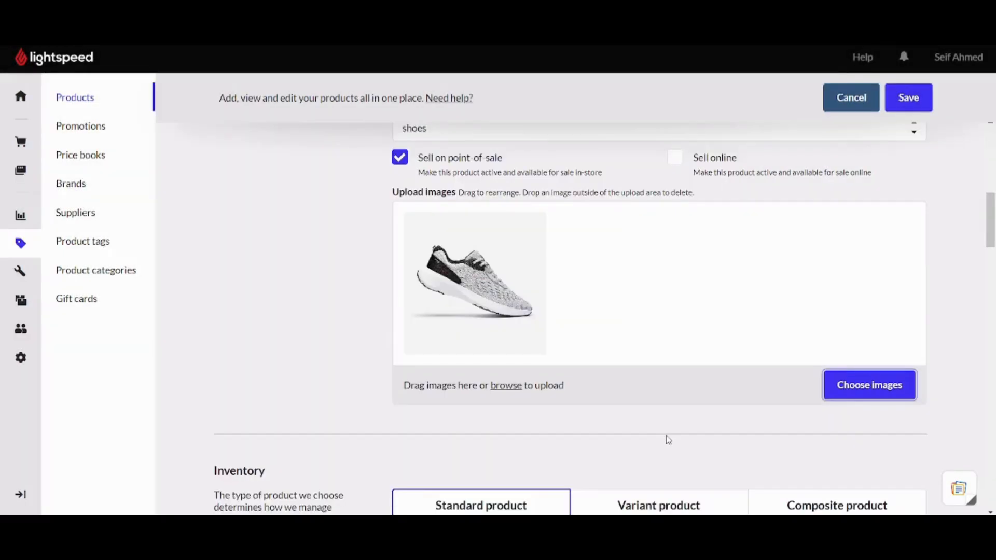
{"action": "scroll", "coordinate": [391, 336], "scroll_direction": "down", "scroll_amount": 5}
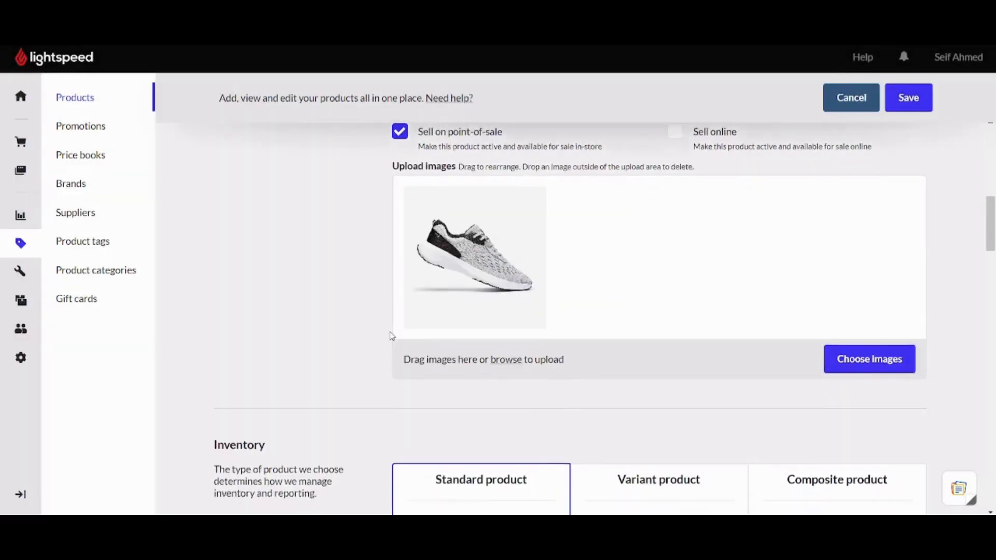
{"action": "scroll", "coordinate": [392, 336], "scroll_direction": "down", "scroll_amount": 1}
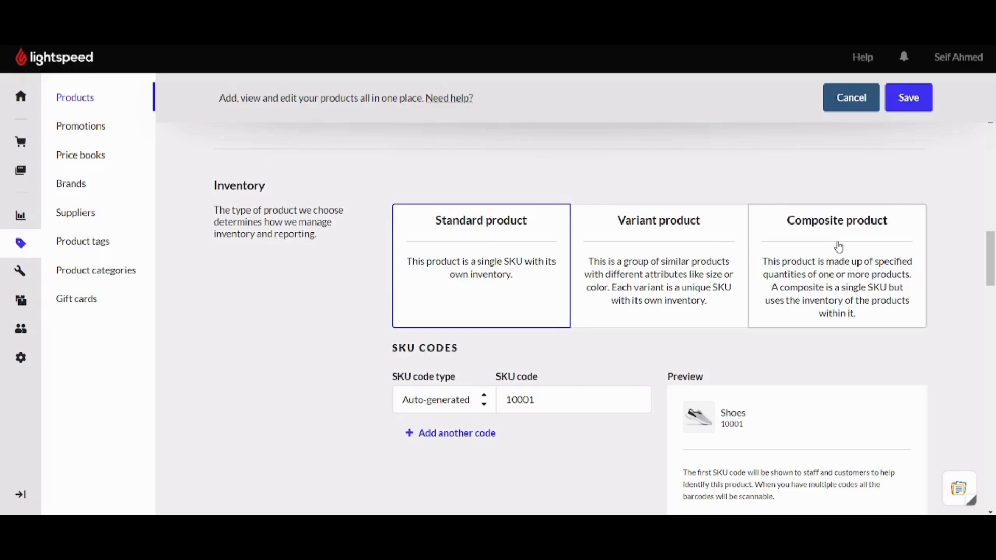
Switch the Shoes product to Variant product.
{"action": "left_click", "coordinate": [682, 242]}
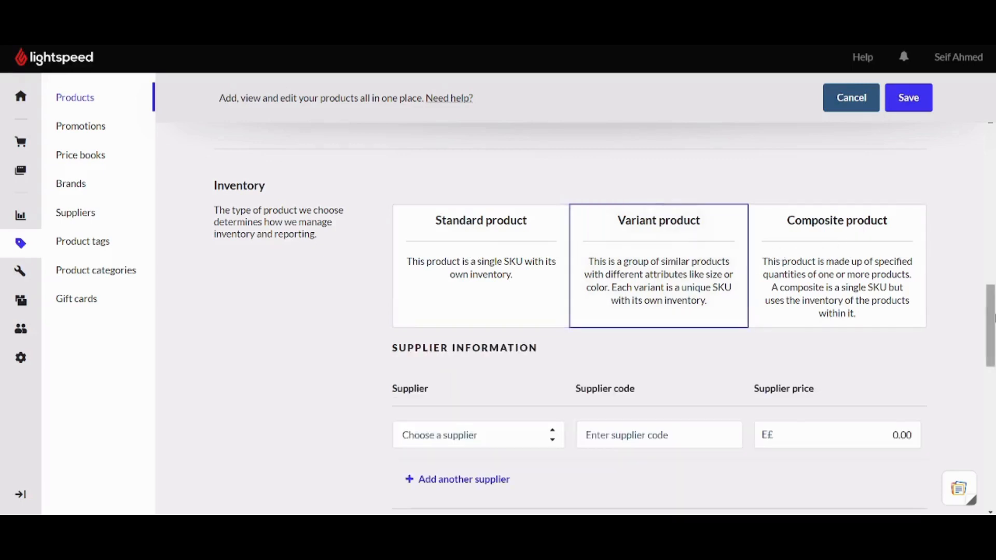
{"action": "scroll", "coordinate": [604, 330], "scroll_direction": "down", "scroll_amount": 3}
{"action": "scroll", "coordinate": [604, 330], "scroll_direction": "up", "scroll_amount": 2}
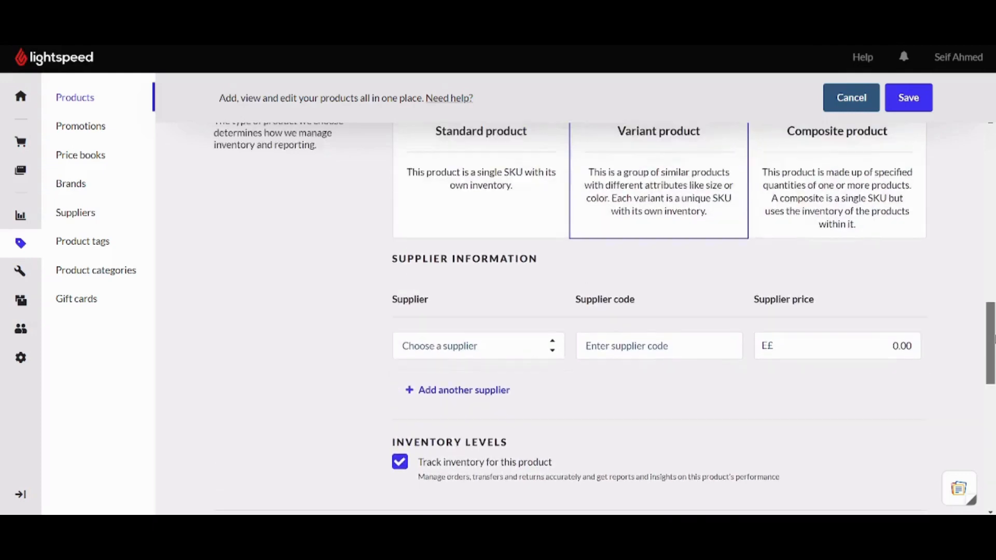
Create supplier 'Vault' with description 'My integrated Company' and assign it to Shoes.
{"action": "left_click", "coordinate": [512, 355]}
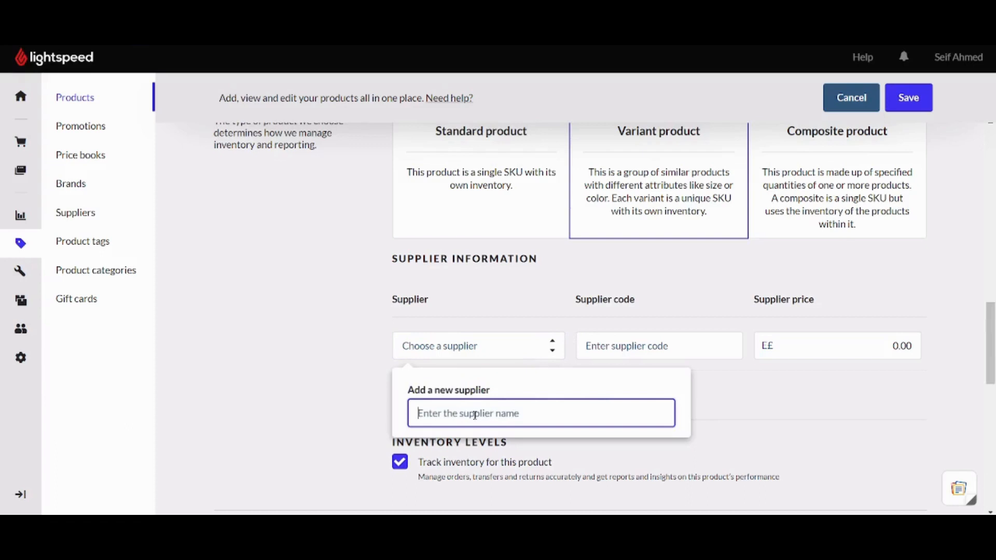
{"action": "type", "text": "Vault"}
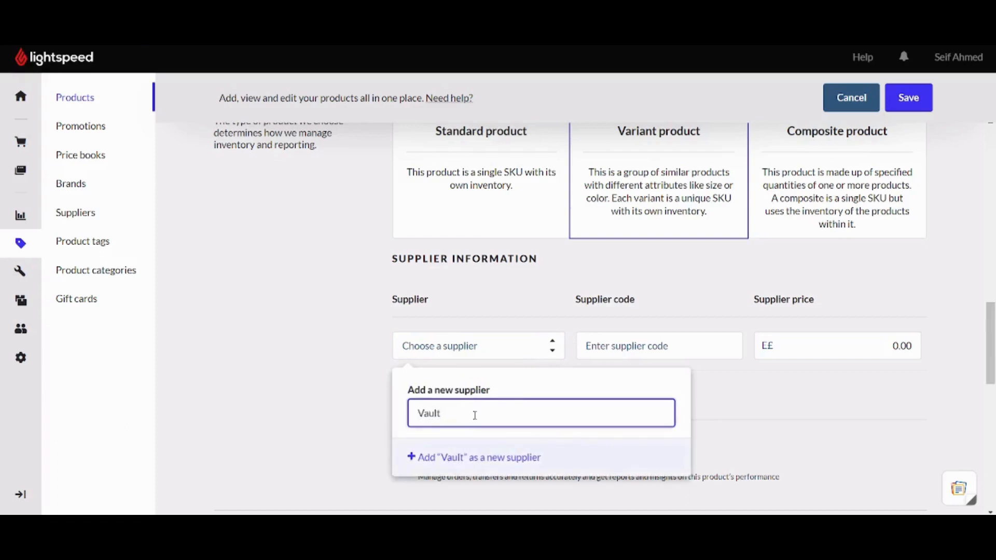
{"action": "left_click", "coordinate": [534, 457]}
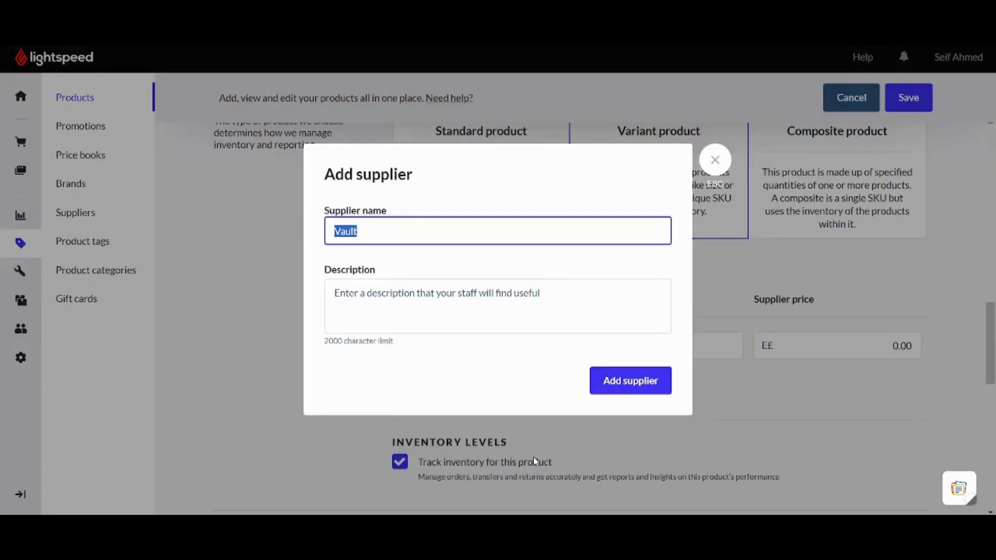
{"action": "left_click", "coordinate": [357, 293]}
{"action": "type", "text": "In"}
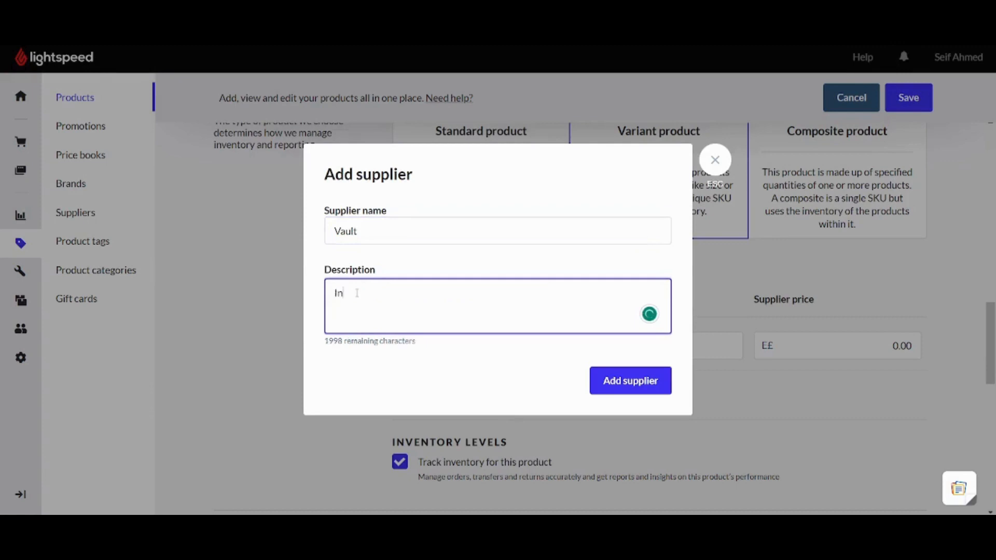
{"action": "type", "text": "teg"}
{"action": "key", "text": "BackSpace"}
{"action": "key", "text": "BackSpace"}
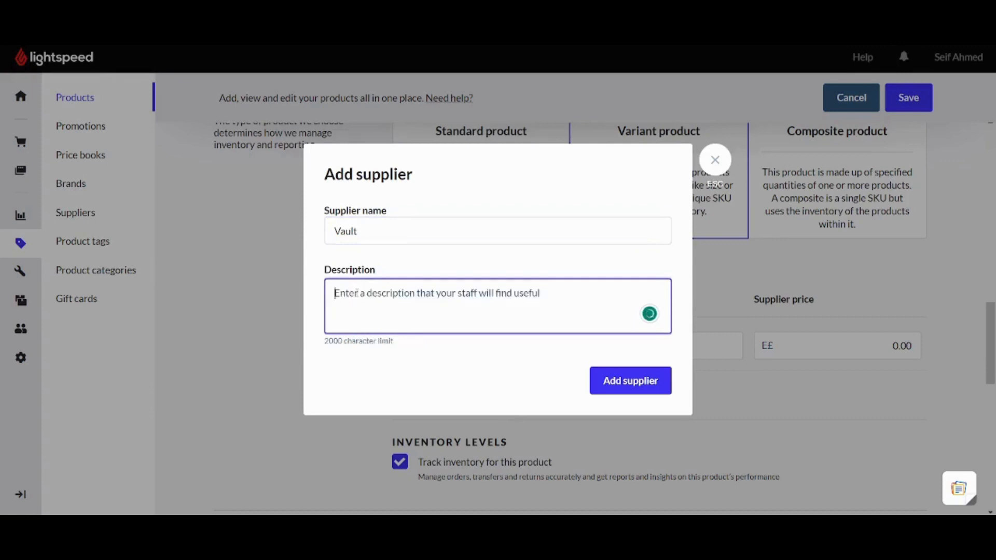
{"action": "type", "text": "My integ"}
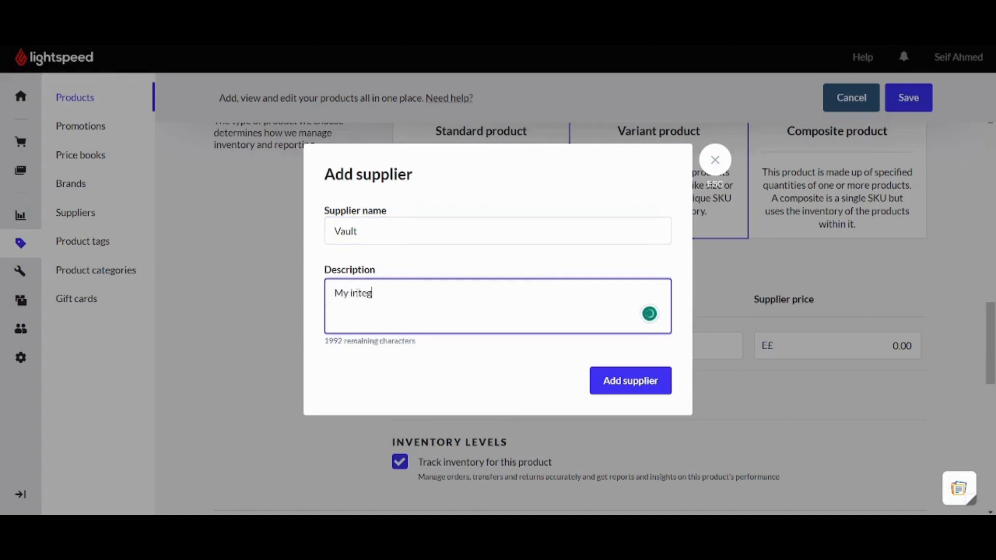
{"action": "type", "text": "rated Company"}
{"action": "key", "text": "Return"}
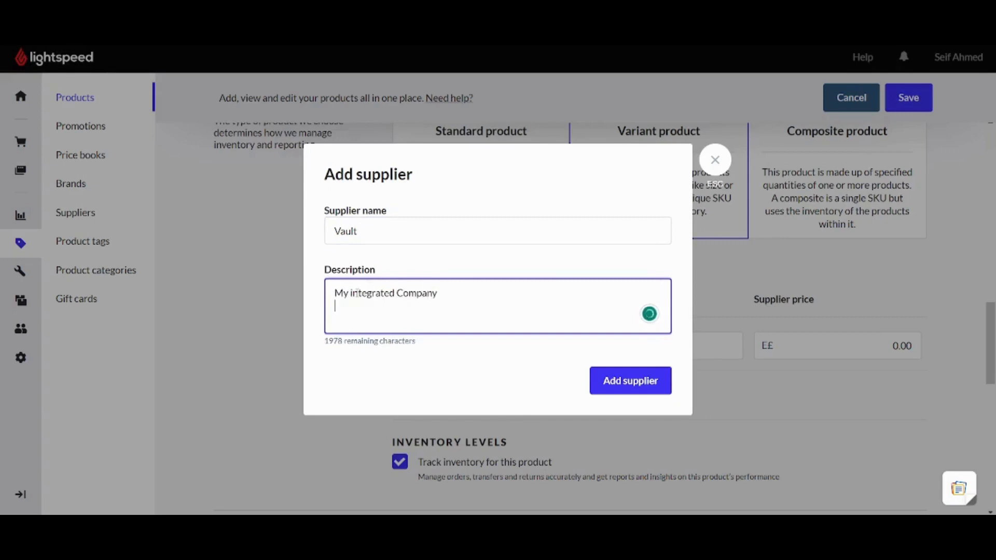
{"action": "left_click", "coordinate": [656, 384]}
{"action": "left_click", "coordinate": [644, 354]}
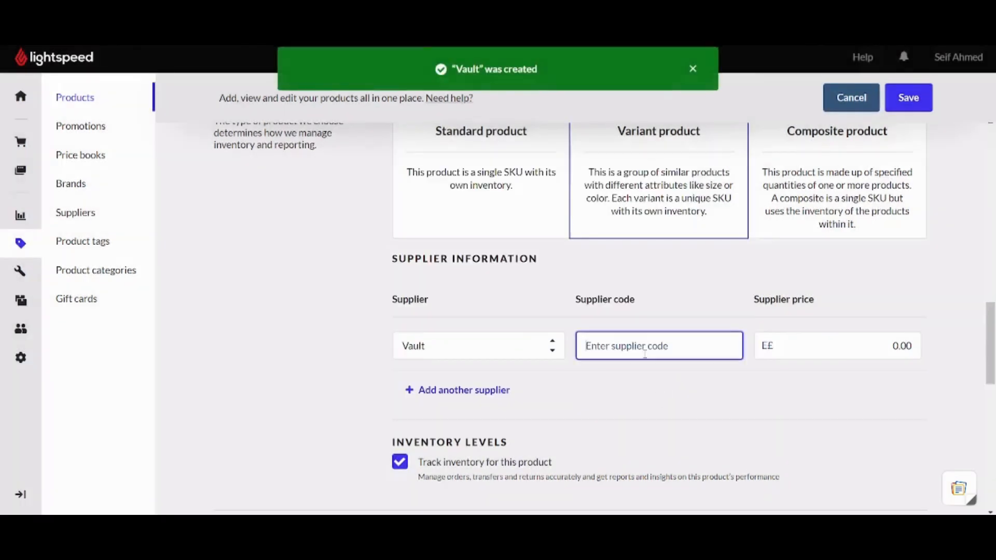
Enter supplier code 1 and a supplier price of 1000.00 for Vault.
{"action": "type", "text": "1"}
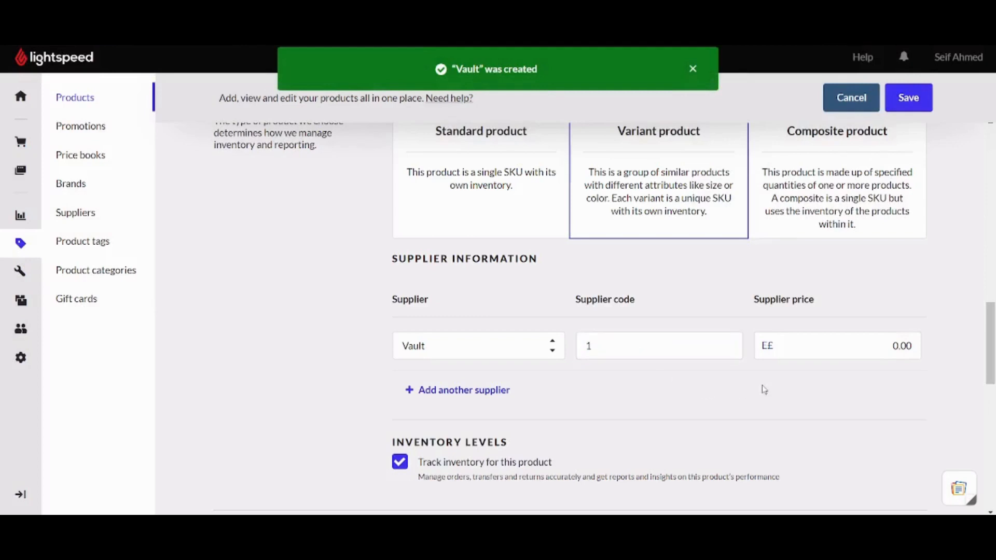
{"action": "left_click", "coordinate": [836, 353]}
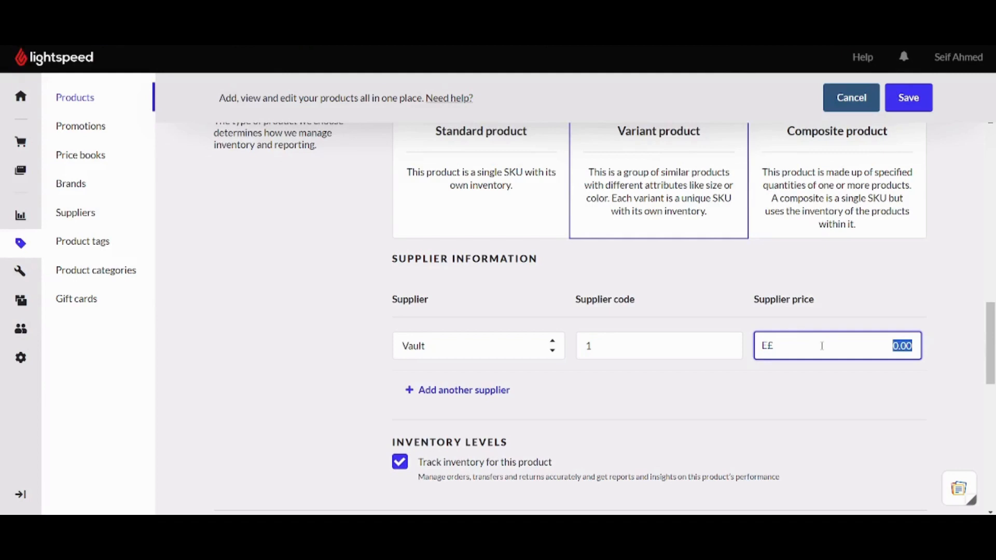
{"action": "type", "text": "1000"}
{"action": "left_click", "coordinate": [840, 406]}
Toggle inventory tracking off and back on so Shoes stays tracked.
{"action": "scroll", "coordinate": [991, 370], "scroll_direction": "down", "scroll_amount": 1}
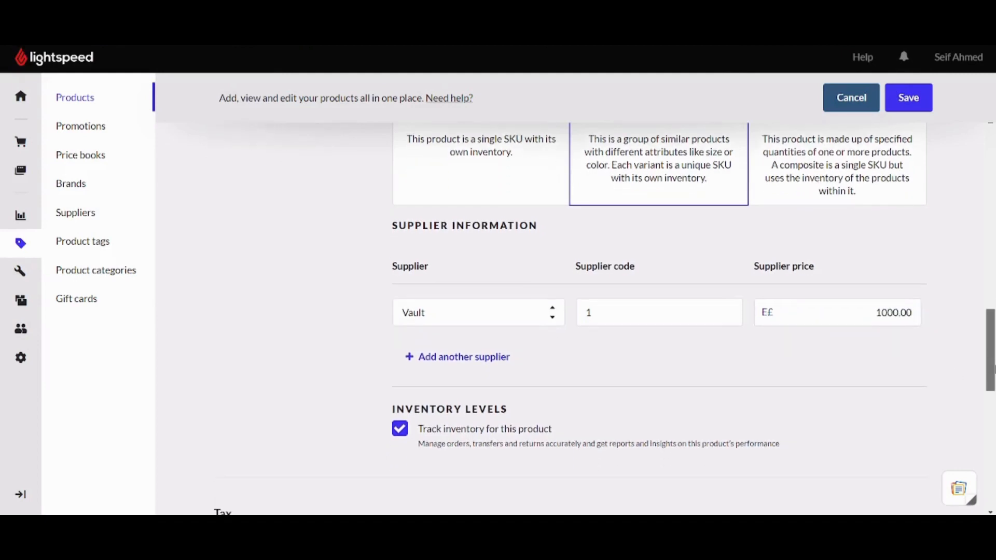
{"action": "scroll", "coordinate": [604, 320], "scroll_direction": "down", "scroll_amount": 1}
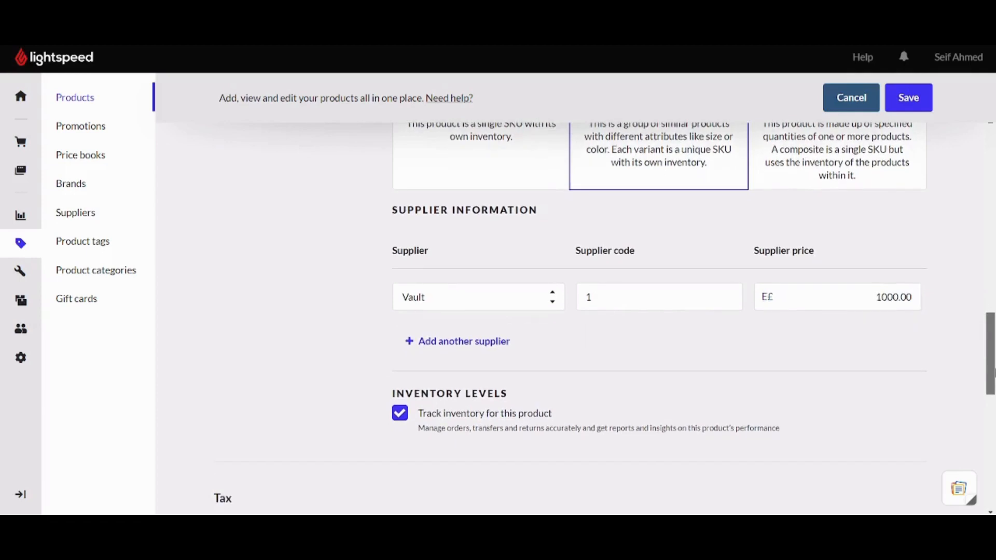
{"action": "scroll", "coordinate": [605, 312], "scroll_direction": "down", "scroll_amount": 3}
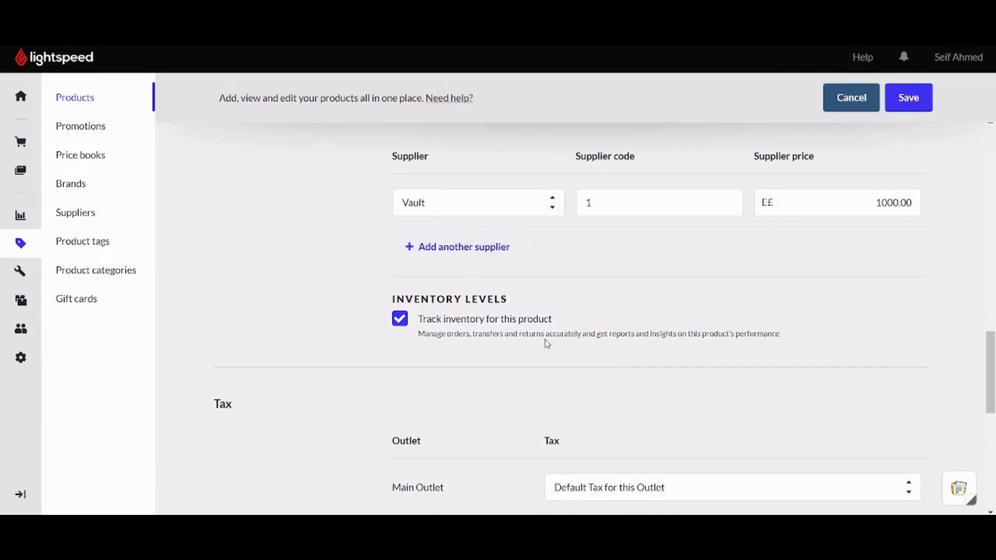
{"action": "left_click_drag", "start_coordinate": [995, 363], "coordinate": [995, 384]}
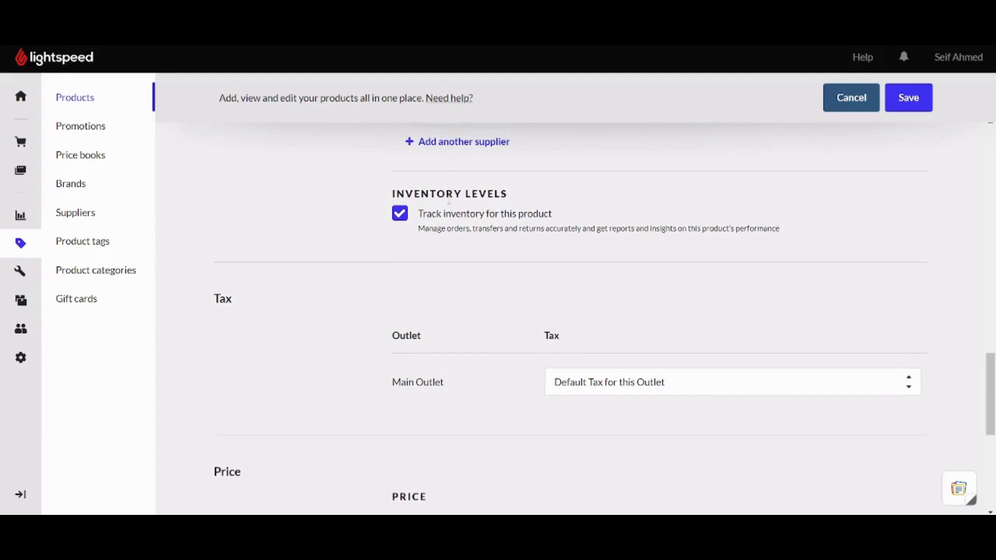
{"action": "left_click", "coordinate": [404, 216]}
{"action": "left_click", "coordinate": [404, 217]}
{"action": "scroll", "coordinate": [993, 402], "scroll_direction": "down", "scroll_amount": 1}
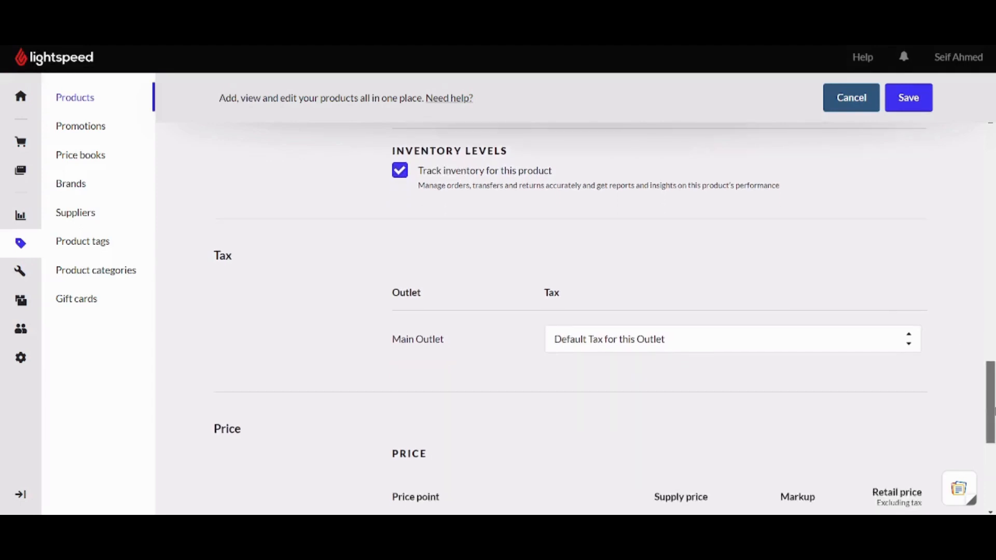
Apply No Tax (0%) at Main Outlet and a 10% markup, giving a 1100.00 retail price.
{"action": "left_click", "coordinate": [600, 349]}
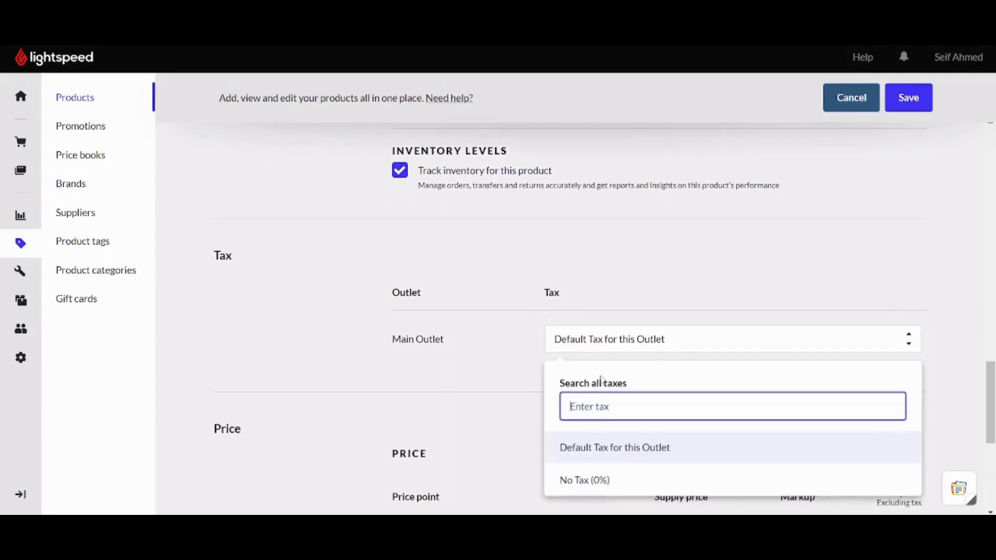
{"action": "left_click", "coordinate": [601, 475]}
{"action": "scroll", "coordinate": [993, 415], "scroll_direction": "down", "scroll_amount": 5}
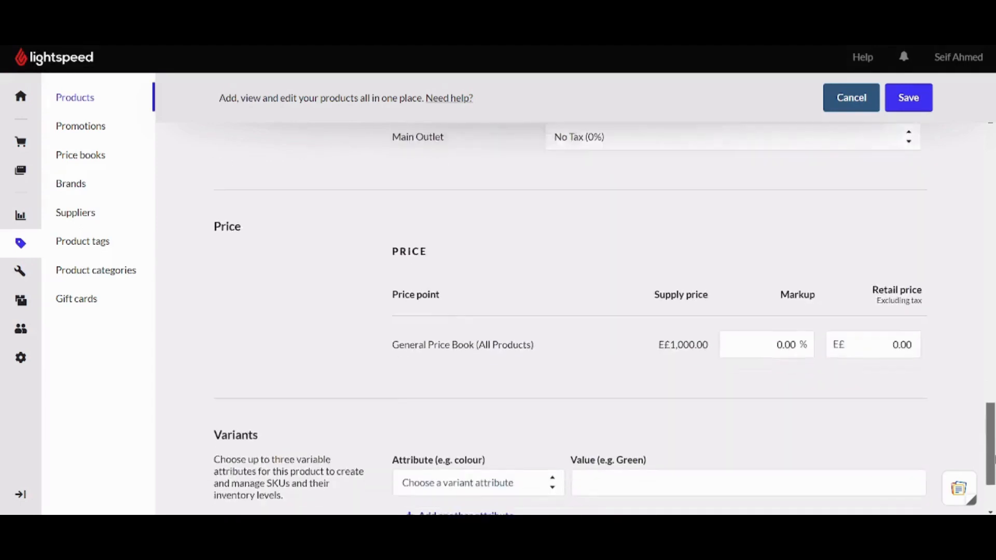
{"action": "left_click", "coordinate": [771, 325]}
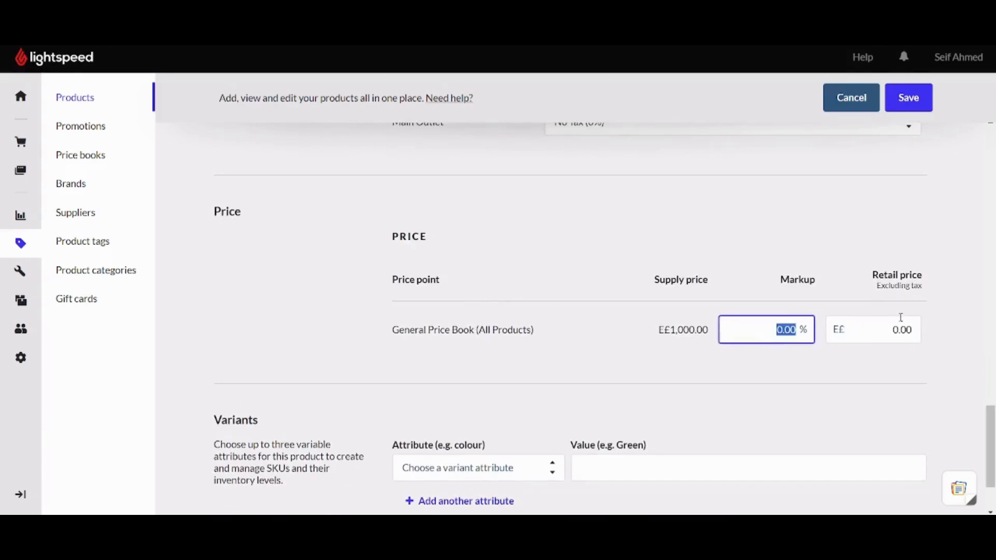
{"action": "type", "text": "10"}
{"action": "left_click", "coordinate": [927, 362]}
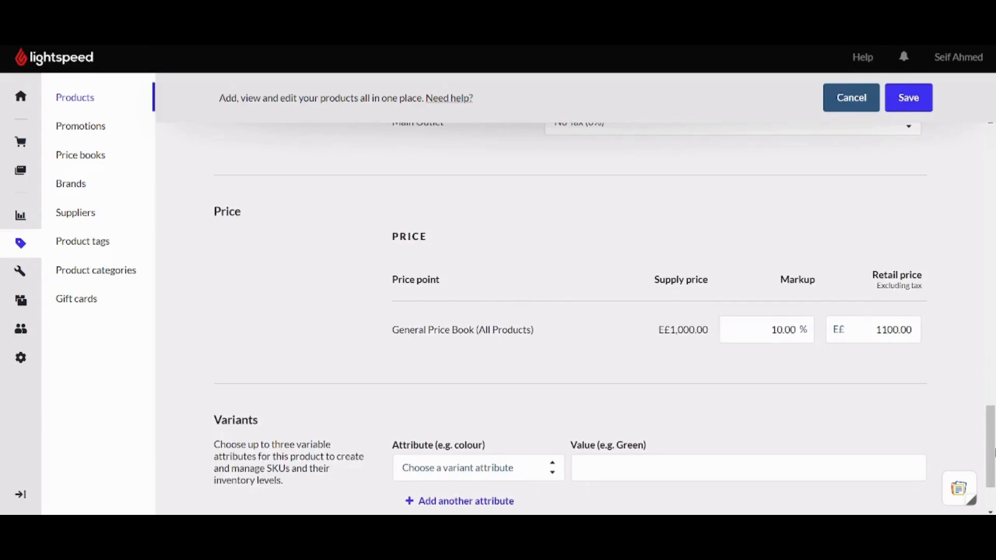
{"action": "scroll", "coordinate": [469, 415], "scroll_direction": "down", "scroll_amount": 2}
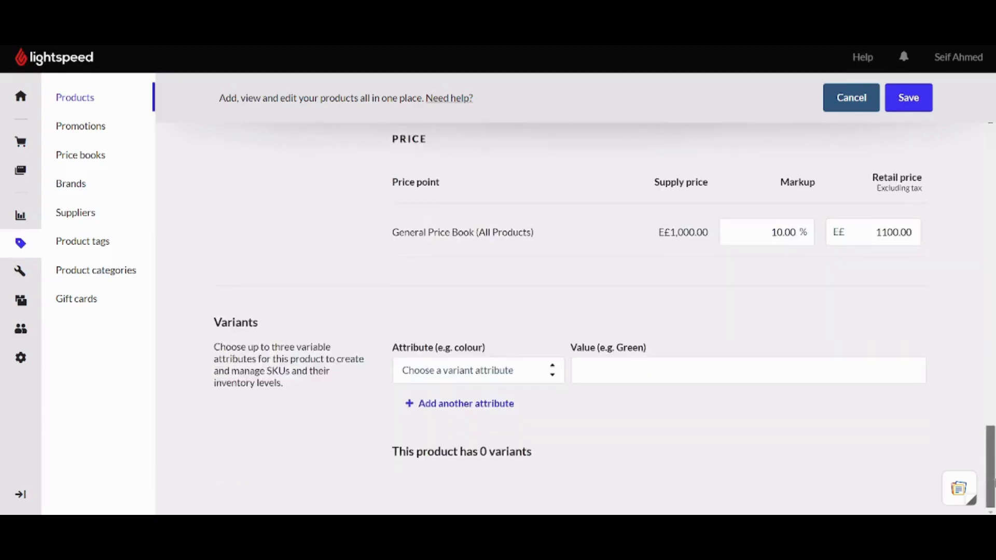
Create a new Size variant attribute and enter Small as its value.
{"action": "left_click", "coordinate": [451, 373]}
{"action": "type", "text": "Size"}
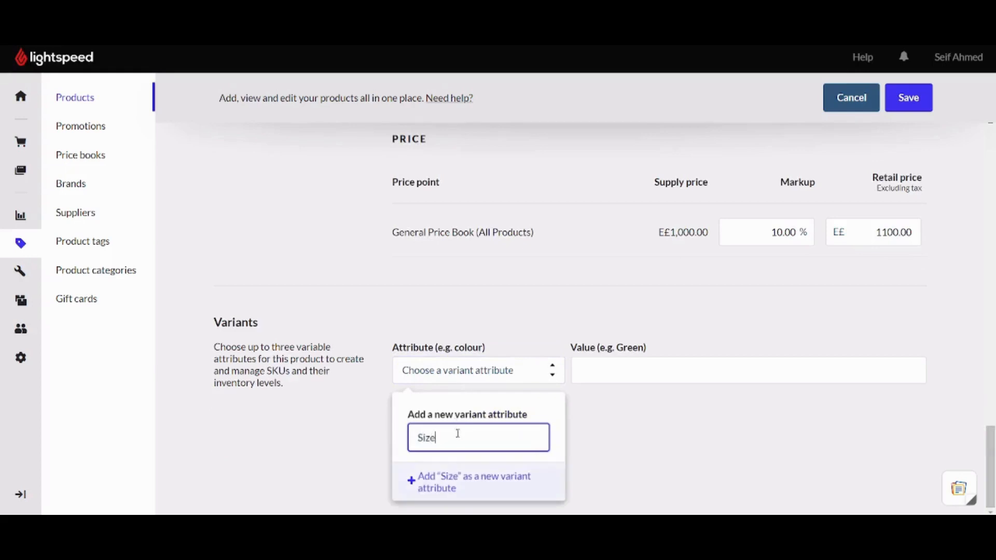
{"action": "left_click", "coordinate": [489, 482]}
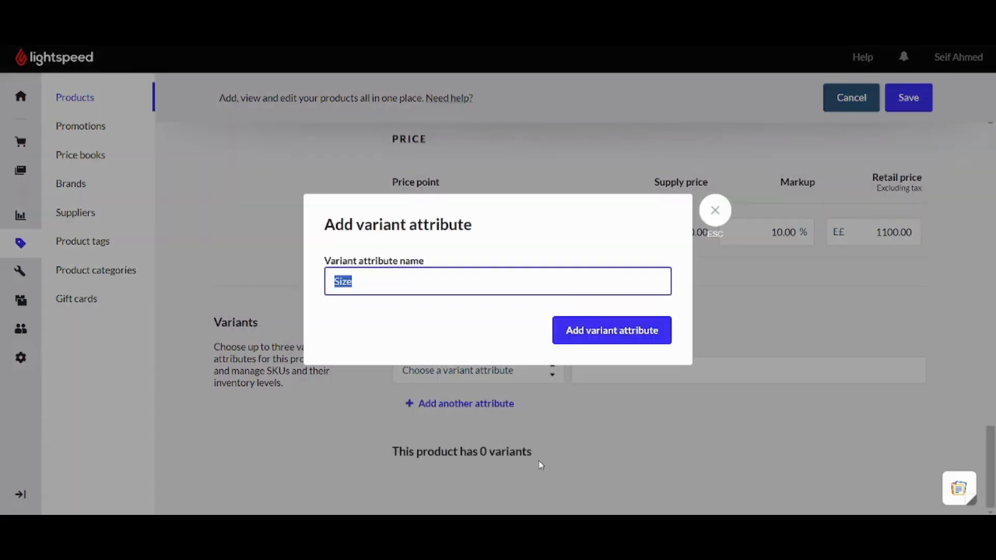
{"action": "left_click", "coordinate": [593, 325]}
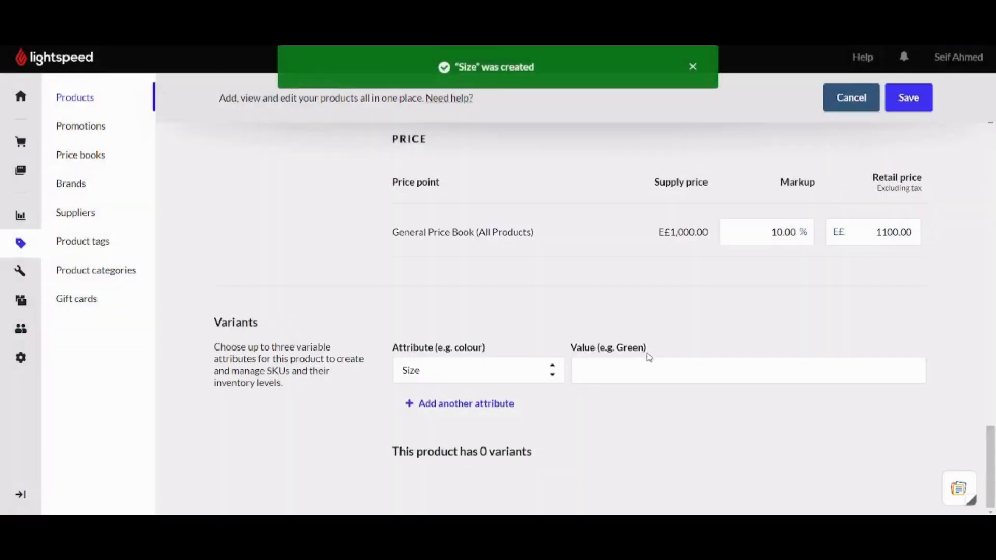
{"action": "left_click", "coordinate": [648, 360]}
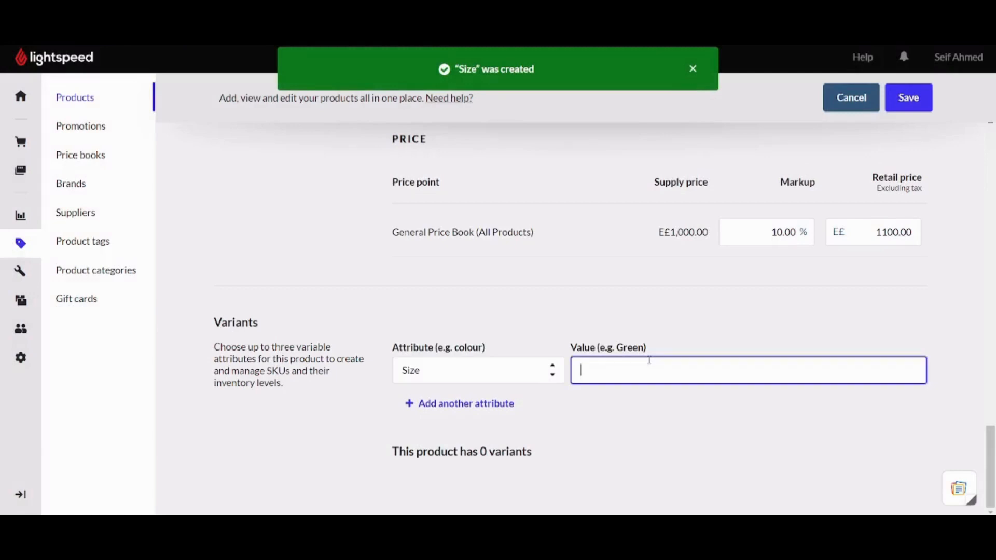
{"action": "type", "text": "Small"}
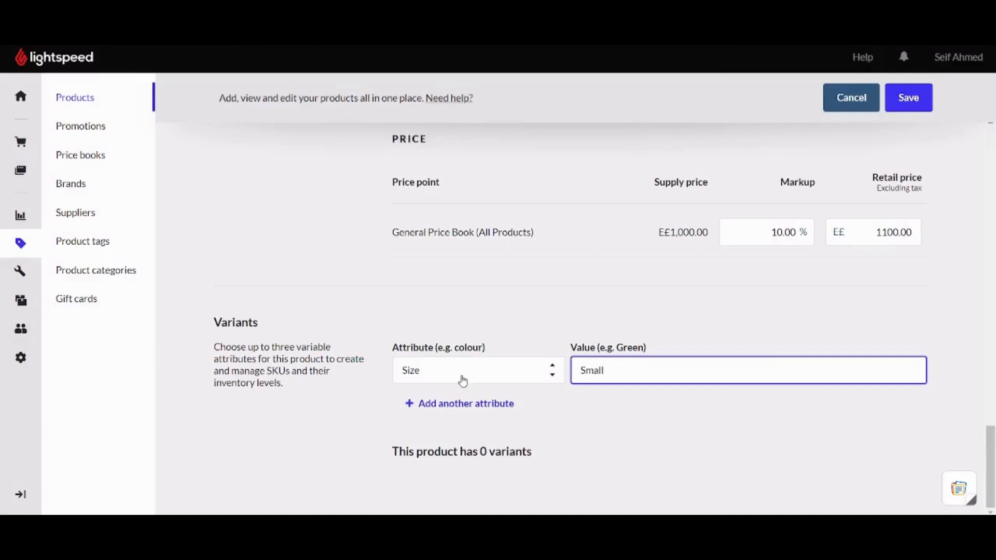
Add a second Size attribute row, then delete that redundant row.
{"action": "left_click", "coordinate": [452, 403]}
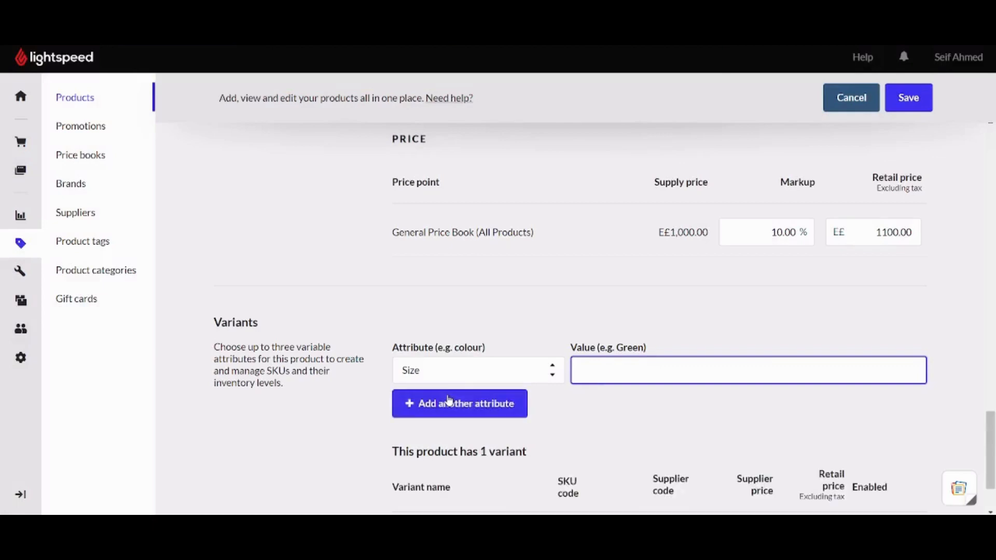
{"action": "left_click", "coordinate": [410, 413]}
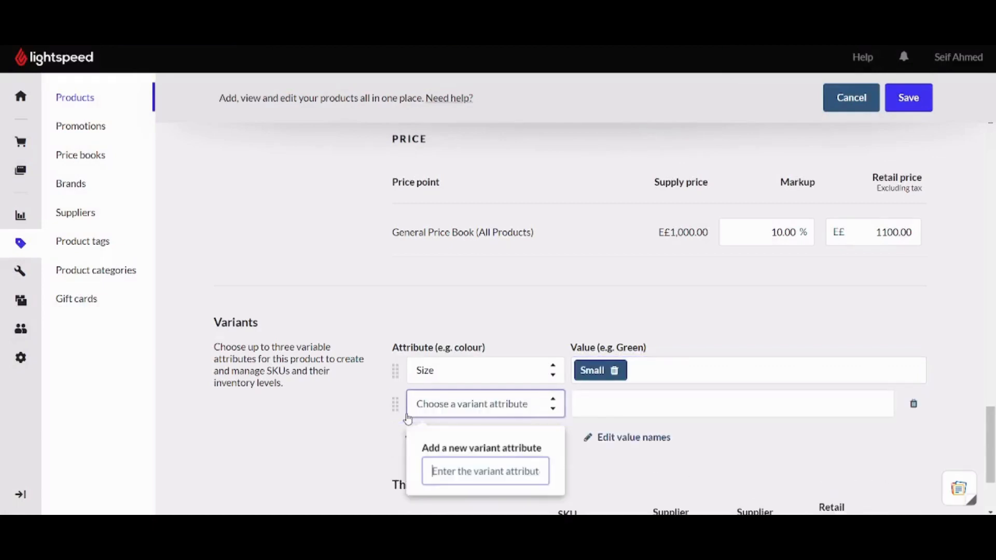
{"action": "type", "text": "size"}
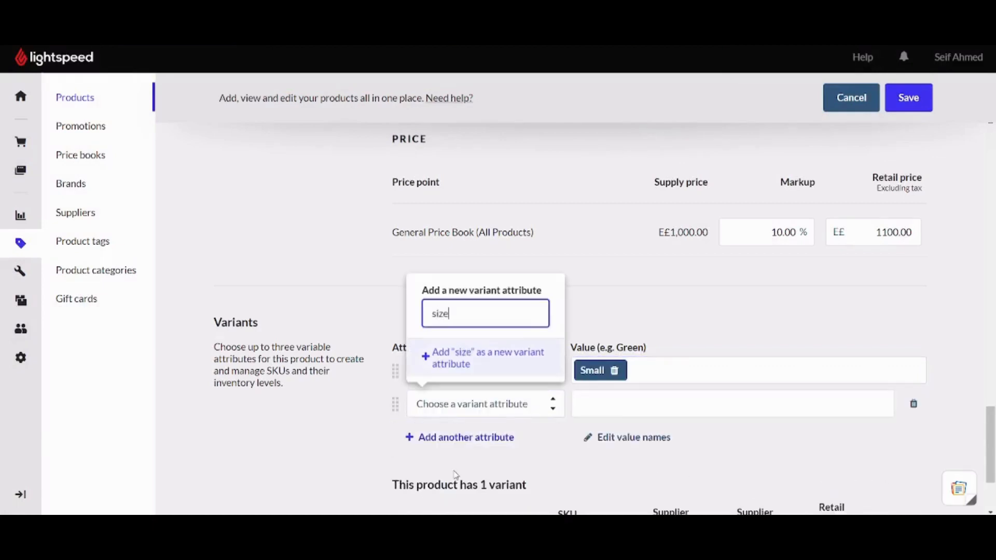
{"action": "key", "text": "BackSpace"}
{"action": "key", "text": "BackSpace"}
{"action": "key", "text": "BackSpace"}
{"action": "key", "text": "BackSpace"}
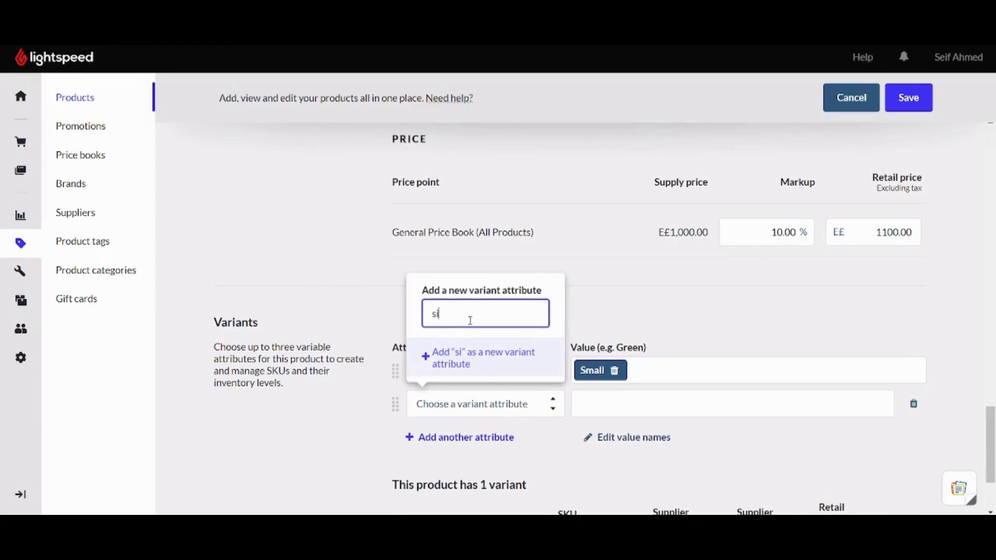
{"action": "type", "text": "Size"}
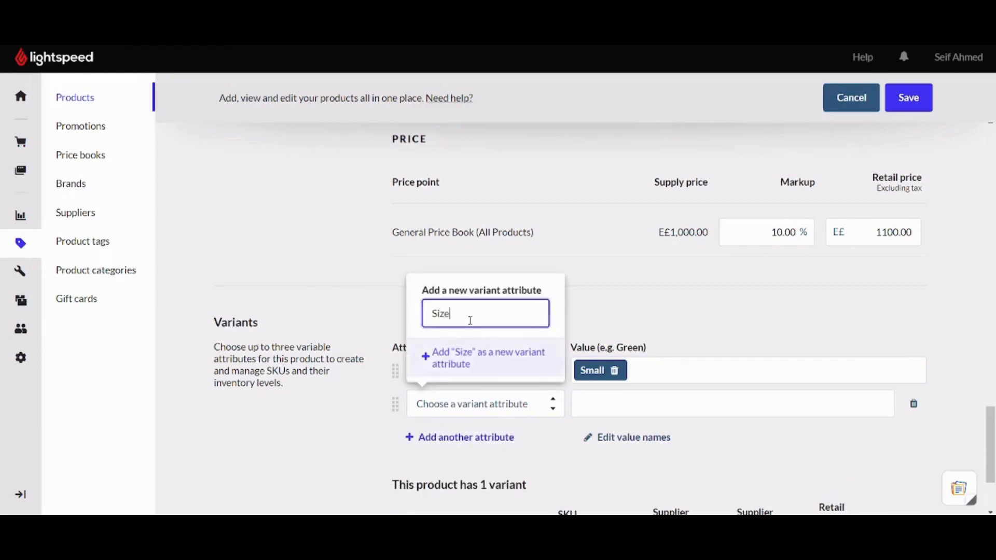
{"action": "left_click", "coordinate": [482, 361]}
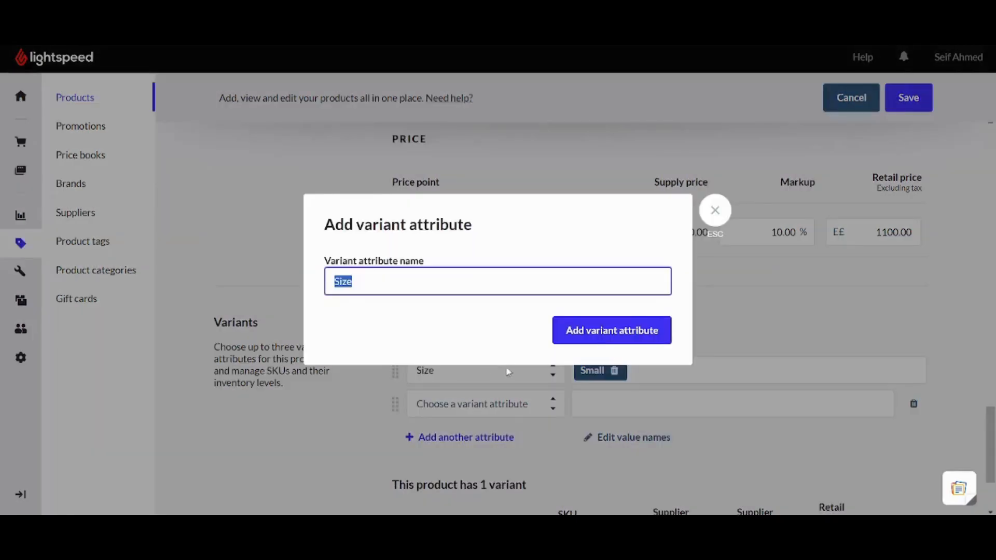
{"action": "left_click", "coordinate": [596, 335]}
{"action": "left_click", "coordinate": [598, 402]}
{"action": "type", "text": "Medi"}
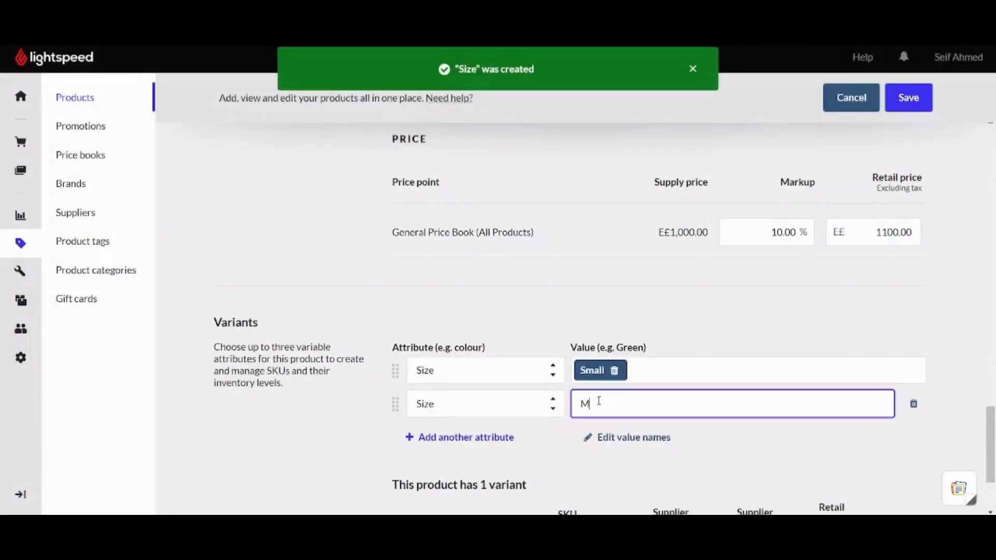
{"action": "key", "text": "BackSpace"}
{"action": "key", "text": "BackSpace"}
{"action": "left_click", "coordinate": [914, 403]}
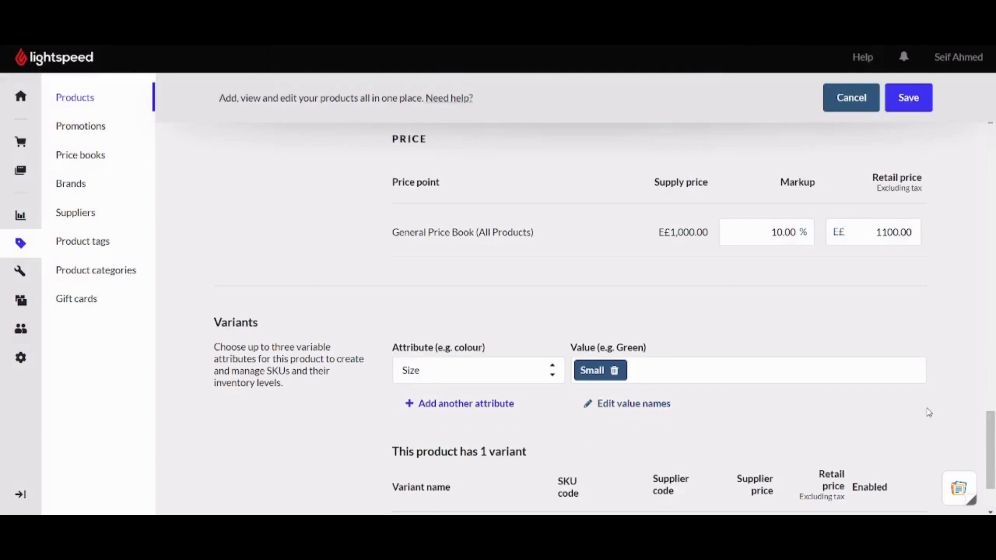
Add medium and Larger as Size values.
{"action": "left_click", "coordinate": [728, 373]}
{"action": "type", "text": "medium"}
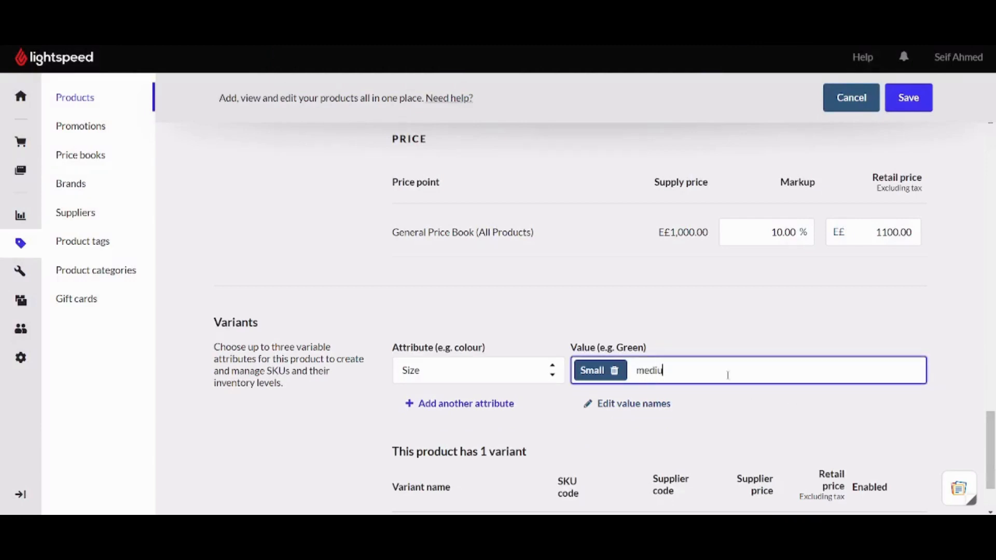
{"action": "key", "text": "Tab"}
{"action": "left_click", "coordinate": [728, 374]}
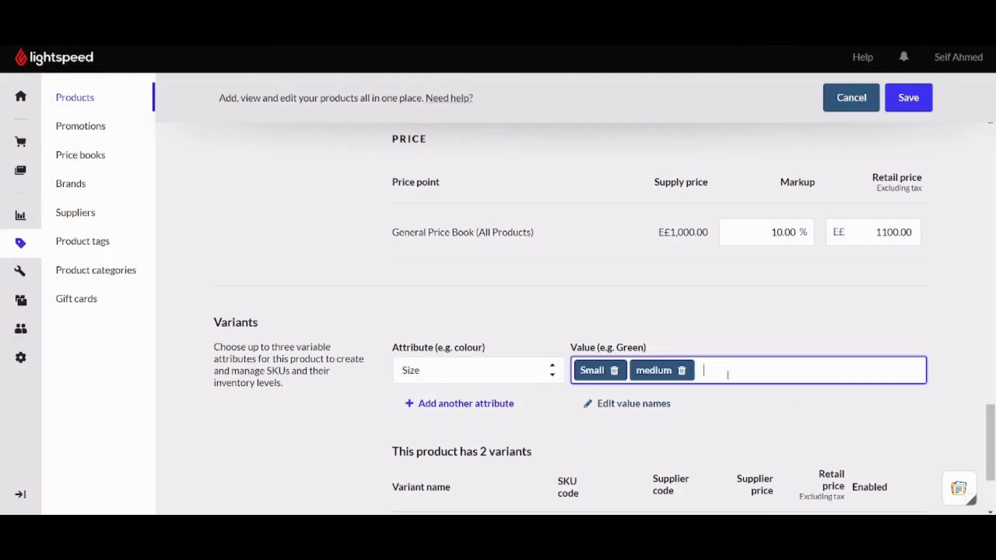
{"action": "type", "text": "Larger"}
{"action": "key", "text": "Return"}
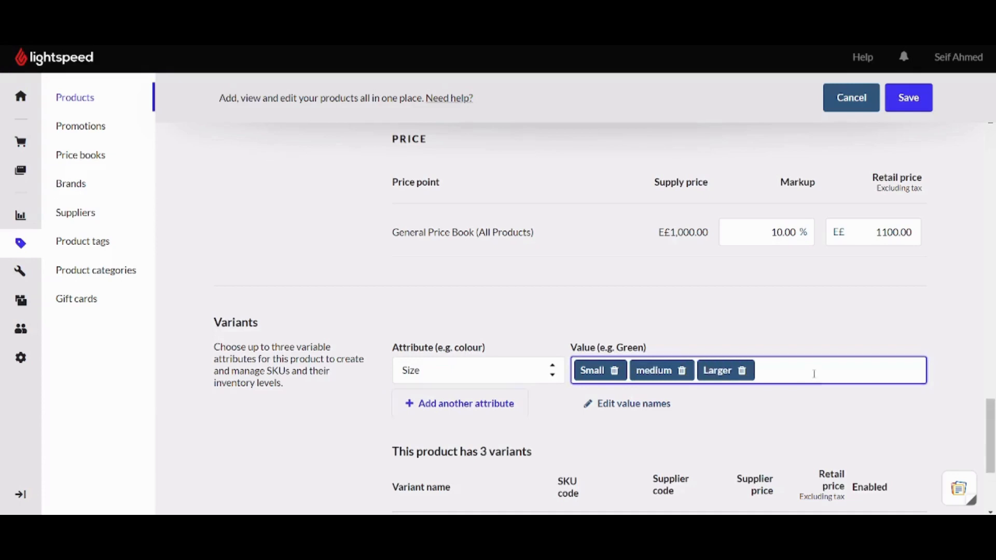
{"action": "key", "text": "Tab"}
Delete the misnamed Larger value and add Large as the third size.
{"action": "left_click", "coordinate": [743, 372]}
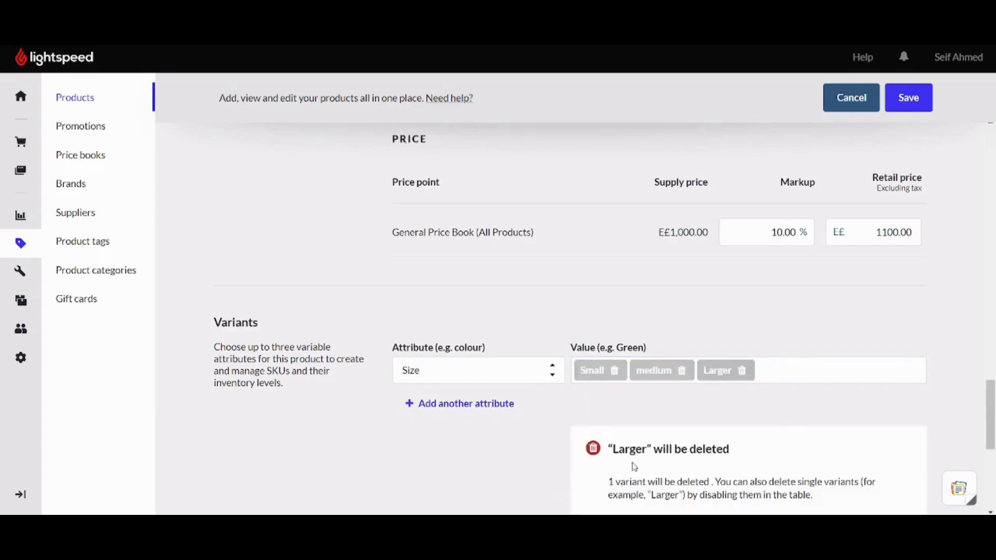
{"action": "left_click_drag", "start_coordinate": [994, 417], "coordinate": [994, 439]}
{"action": "left_click", "coordinate": [840, 409]}
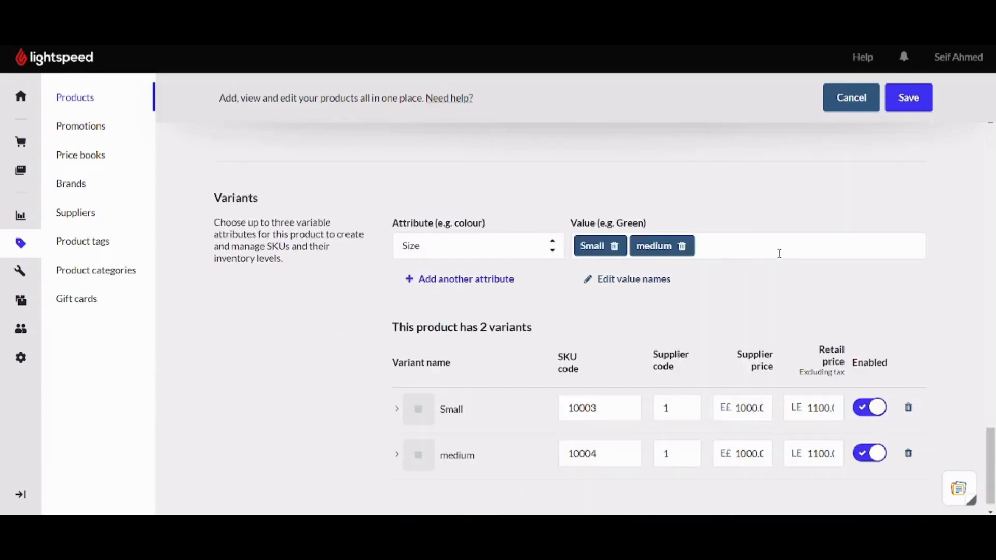
{"action": "left_click", "coordinate": [764, 249]}
{"action": "type", "text": "Large"}
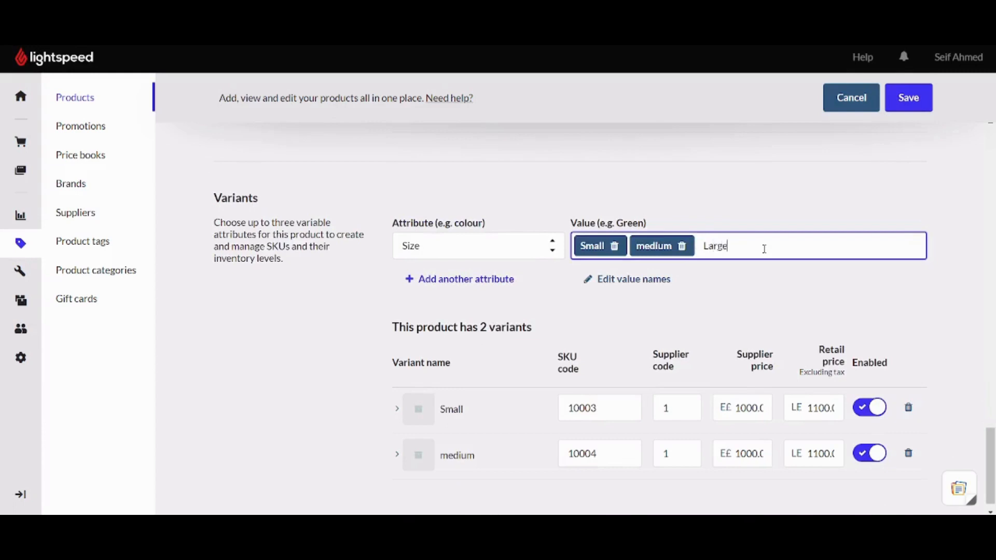
{"action": "key", "text": "Return"}
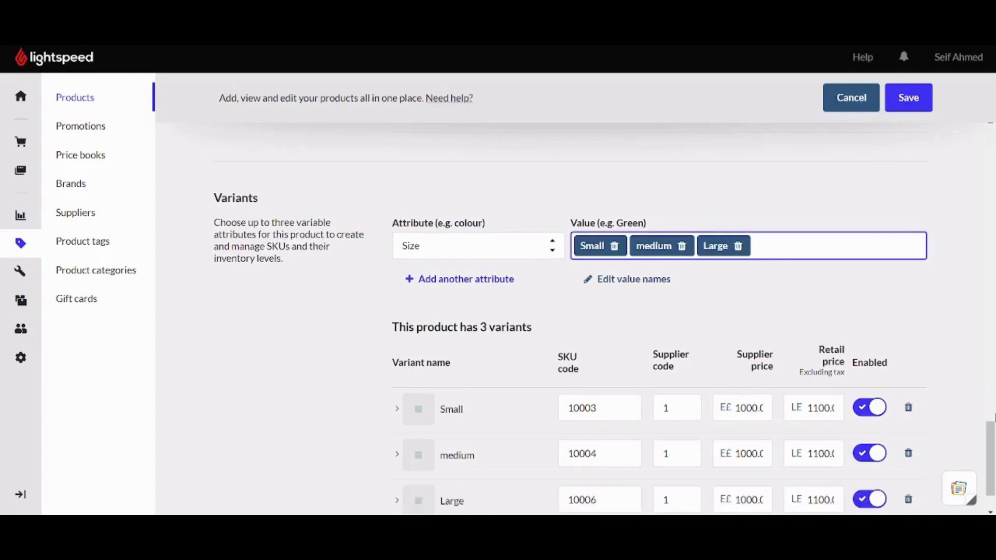
{"action": "scroll", "coordinate": [604, 343], "scroll_direction": "down", "scroll_amount": 1}
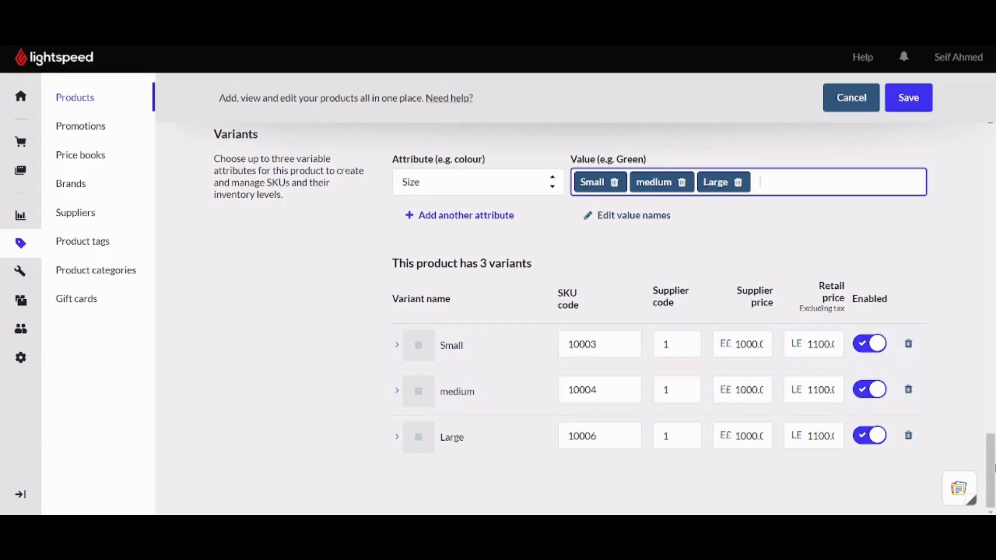
Create Vault as a new brand, with no description, and assign it to Shoes.
{"action": "scroll", "coordinate": [958, 373], "scroll_direction": "up", "scroll_amount": 5}
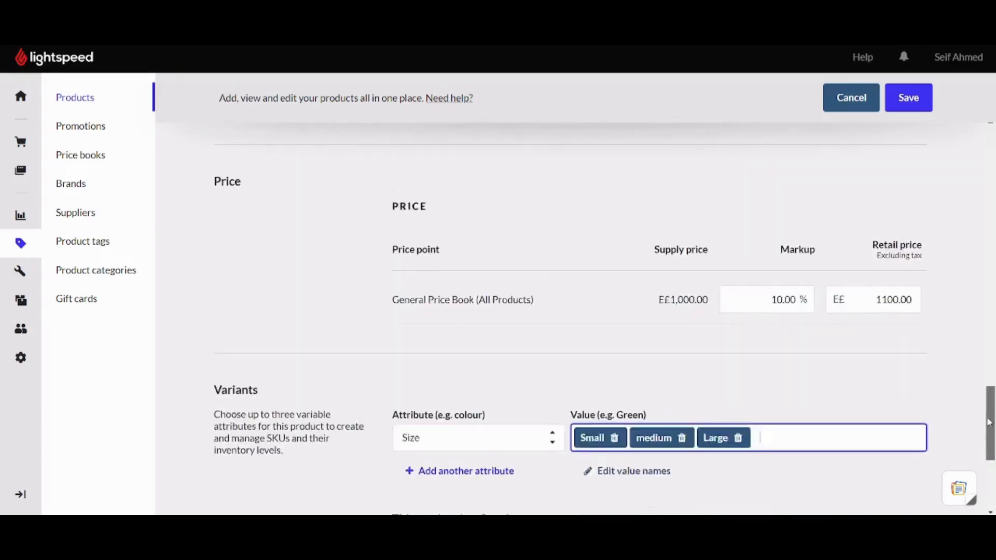
{"action": "scroll", "coordinate": [958, 374], "scroll_direction": "down", "scroll_amount": 4}
{"action": "left_click_drag", "start_coordinate": [990, 451], "coordinate": [995, 96]}
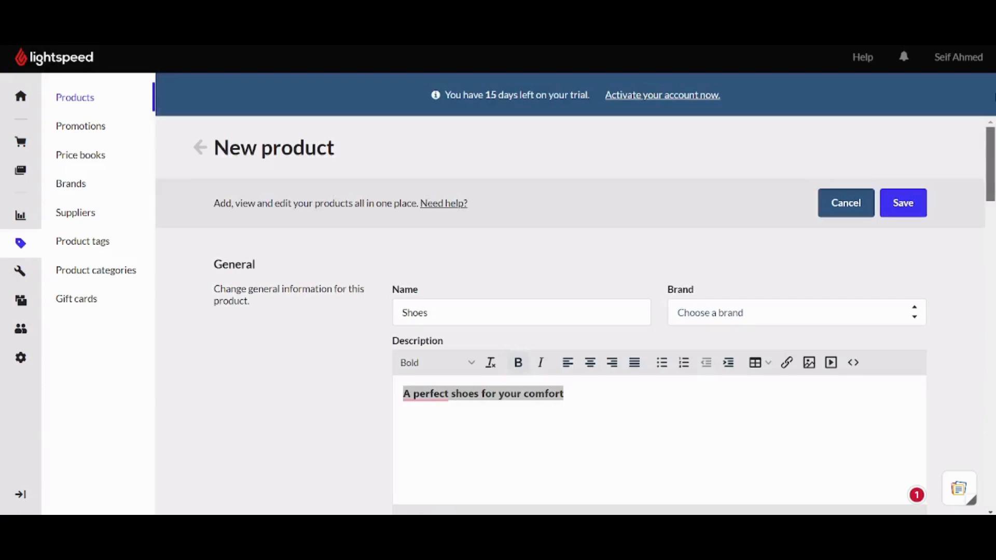
{"action": "left_click", "coordinate": [785, 315]}
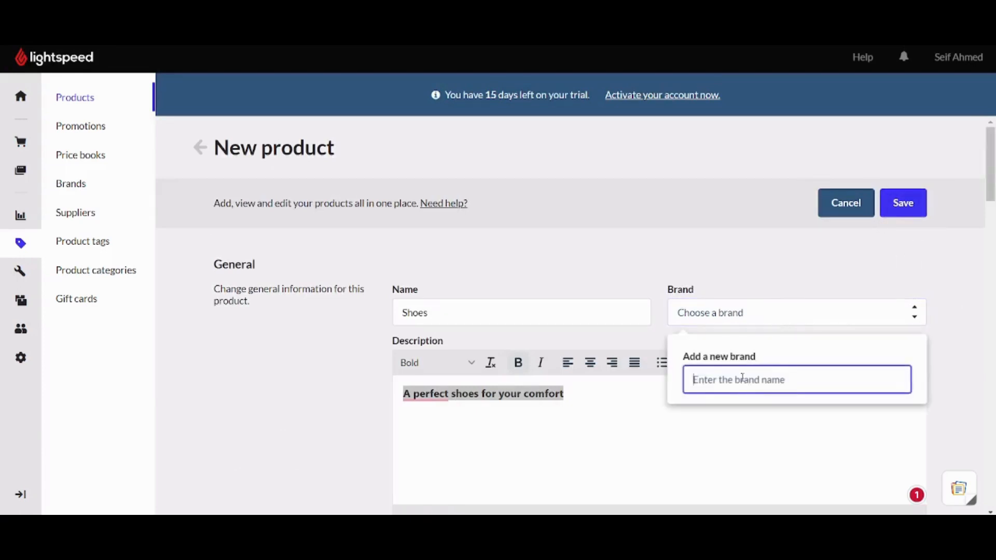
{"action": "type", "text": "Vault"}
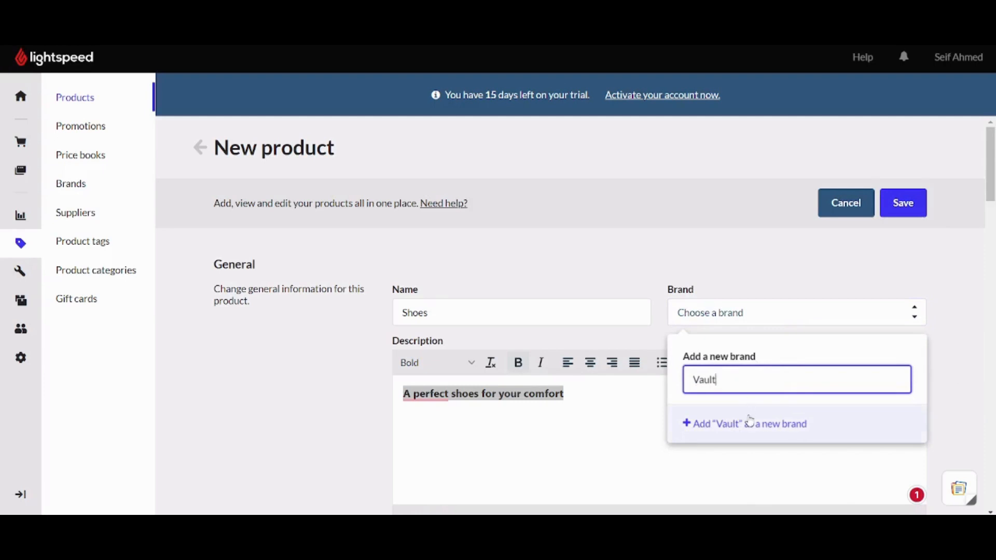
{"action": "left_click", "coordinate": [764, 423]}
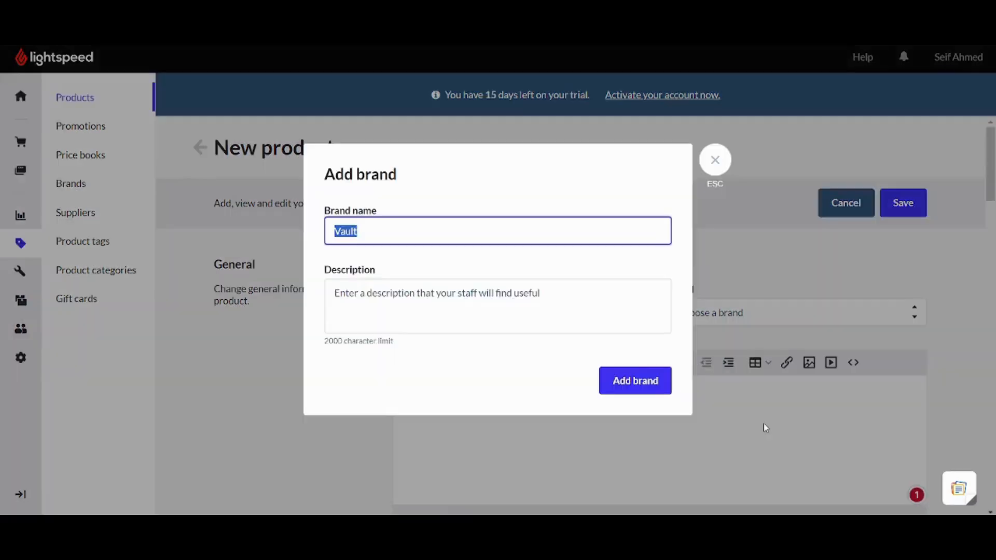
{"action": "left_click", "coordinate": [531, 308]}
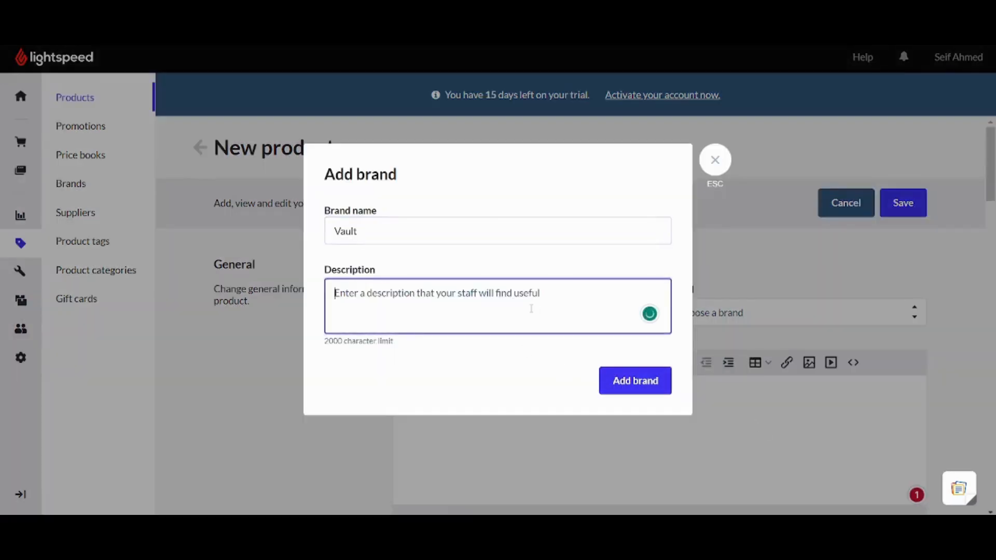
{"action": "type", "text": "a"}
{"action": "key", "text": "BackSpace"}
{"action": "left_click", "coordinate": [635, 379]}
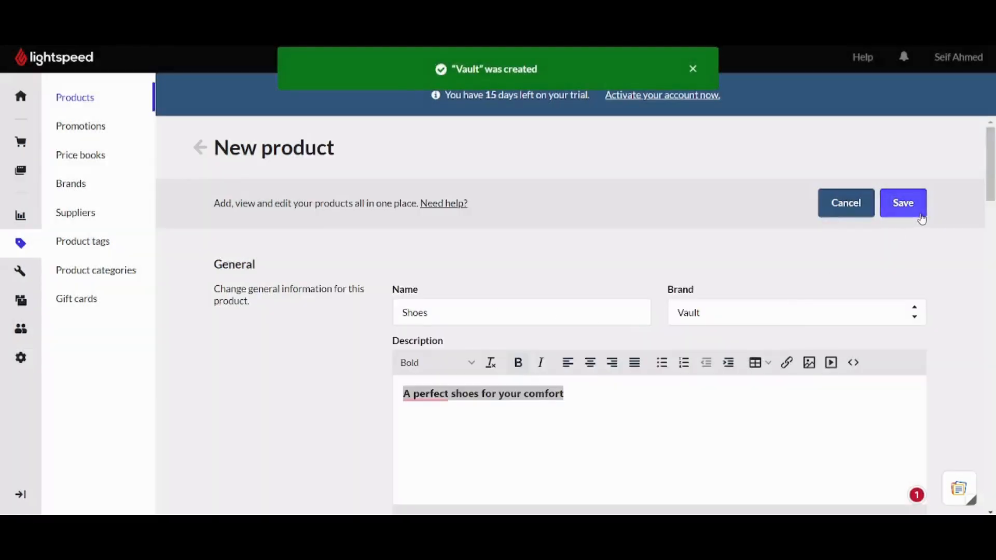
Save the Shoes product and go to the Promotions page.
{"action": "left_click", "coordinate": [915, 206]}
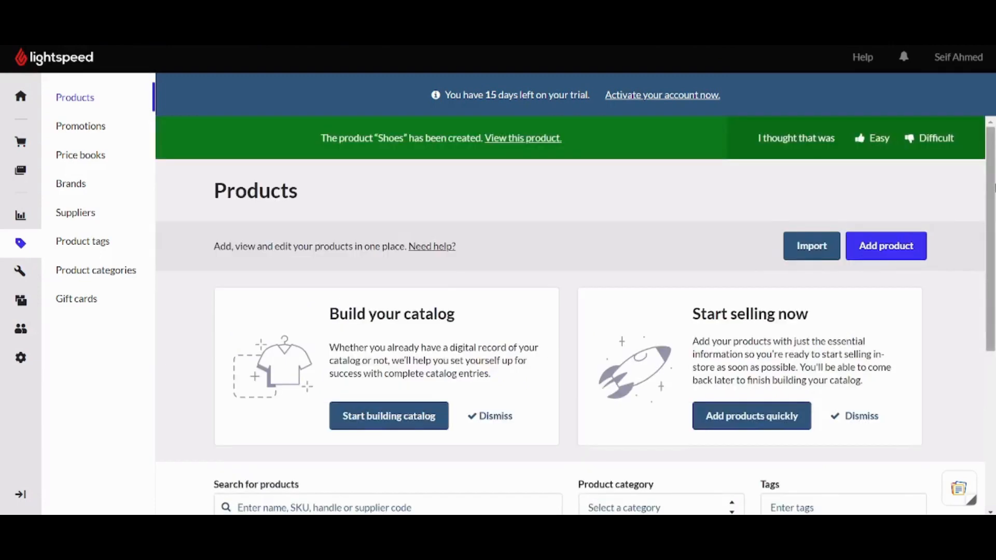
{"action": "scroll", "coordinate": [576, 311], "scroll_direction": "down", "scroll_amount": 5}
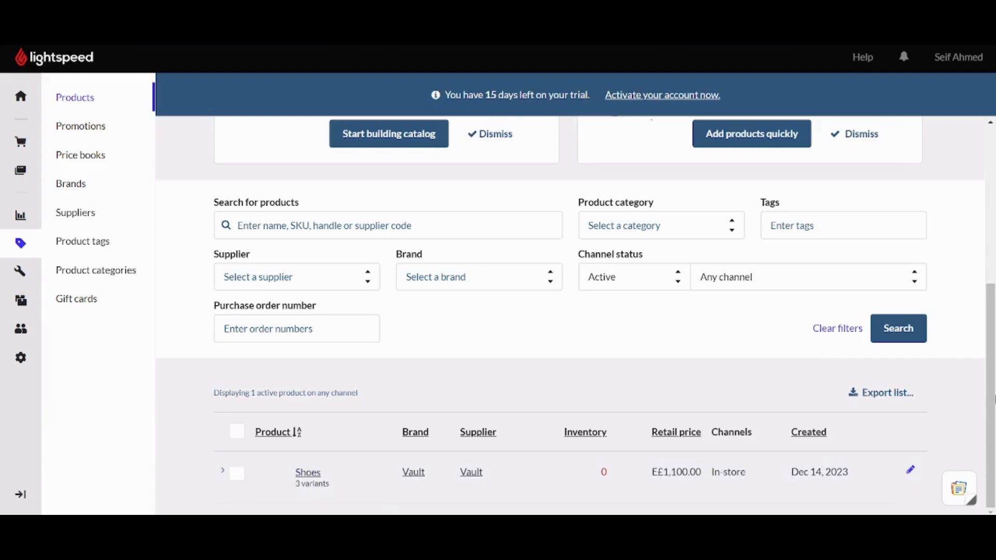
{"action": "left_click_drag", "start_coordinate": [994, 399], "coordinate": [974, 199]}
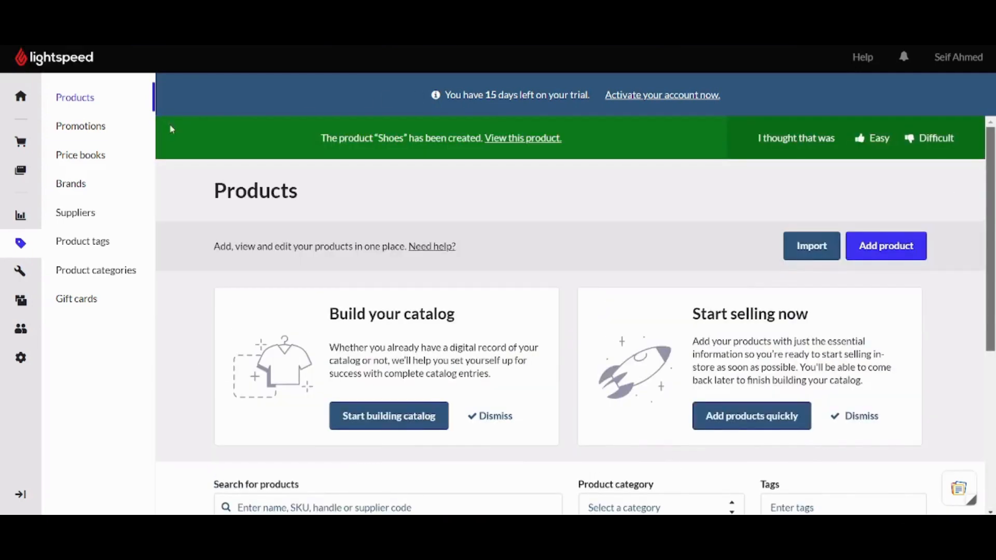
{"action": "left_click", "coordinate": [62, 133]}
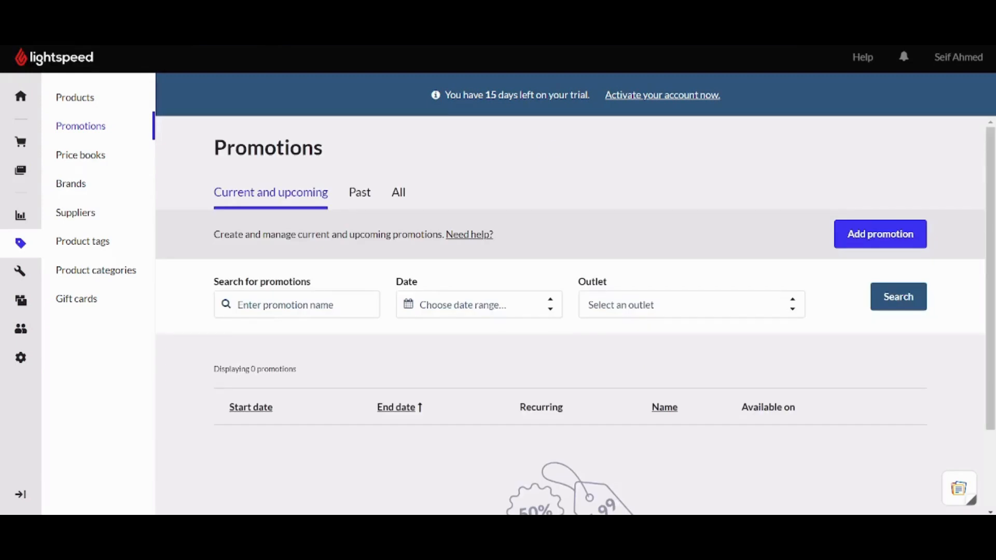
Add a promotion named 50% for Main Outlet and bring up its date range choices.
{"action": "left_click", "coordinate": [859, 230]}
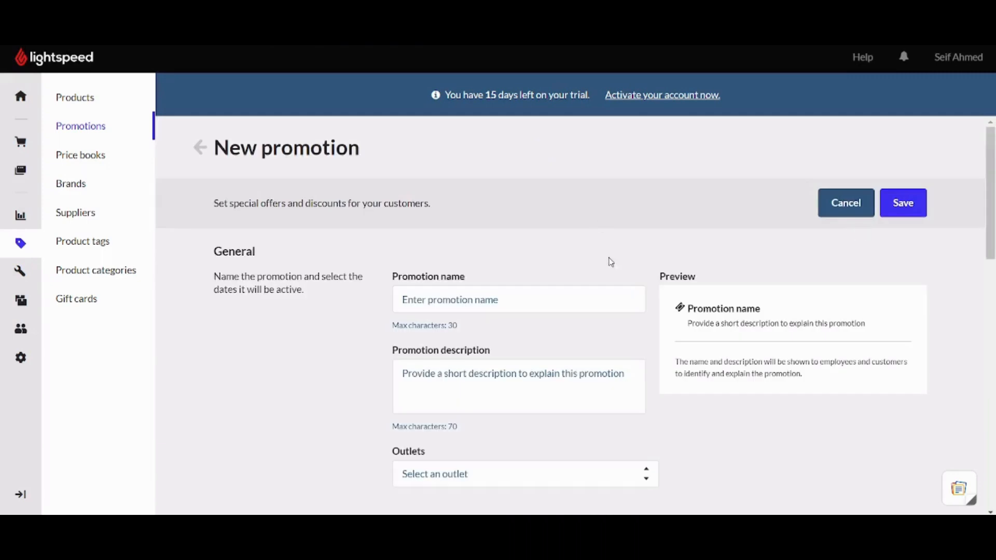
{"action": "left_click", "coordinate": [528, 298]}
{"action": "type", "text": "50"}
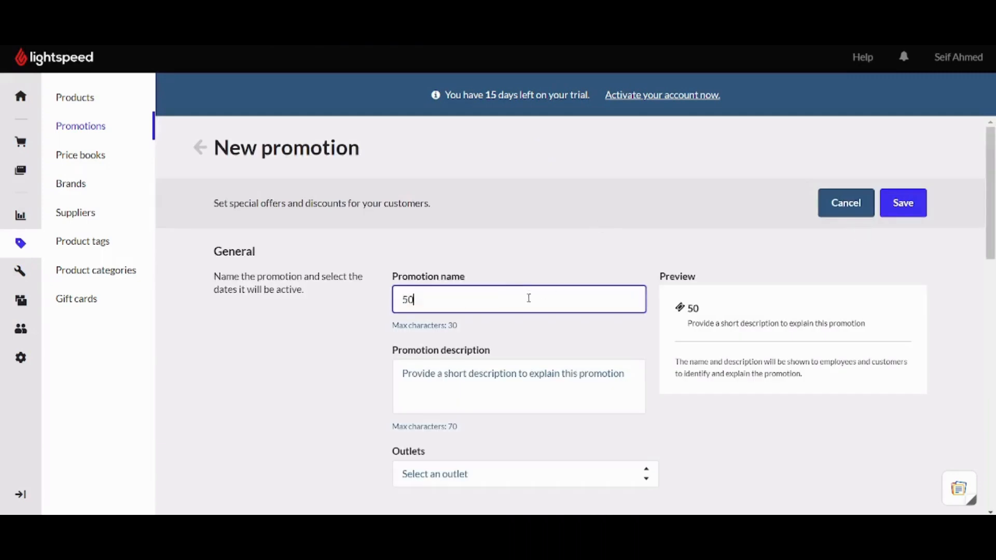
{"action": "type", "text": "%"}
{"action": "left_click", "coordinate": [496, 400]}
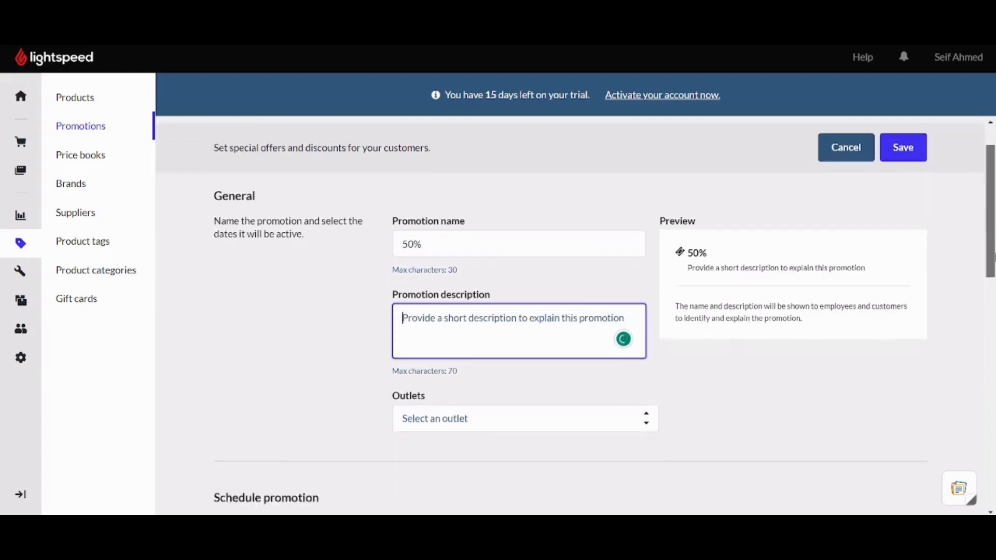
{"action": "scroll", "coordinate": [496, 400], "scroll_direction": "down", "scroll_amount": 3}
{"action": "scroll", "coordinate": [466, 311], "scroll_direction": "down", "scroll_amount": 2}
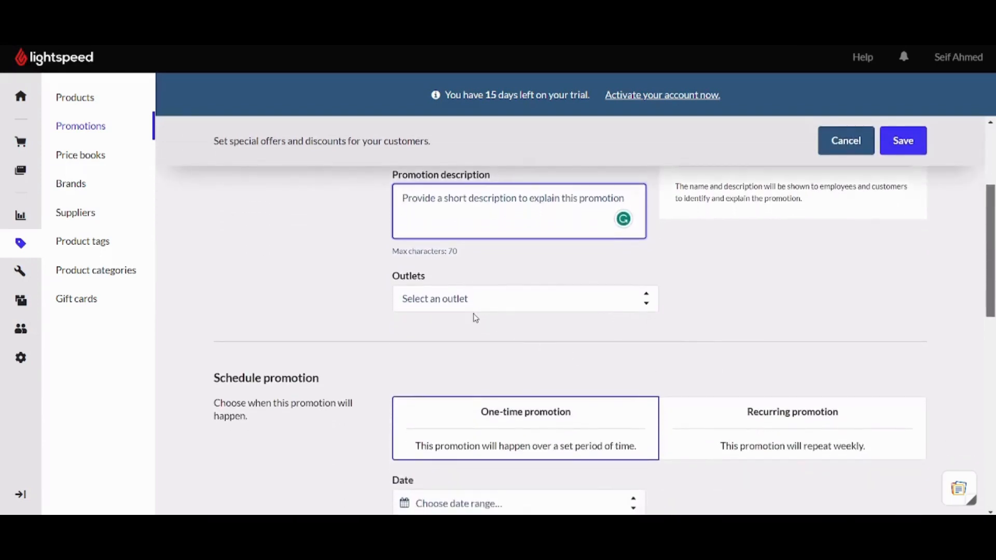
{"action": "left_click", "coordinate": [459, 309]}
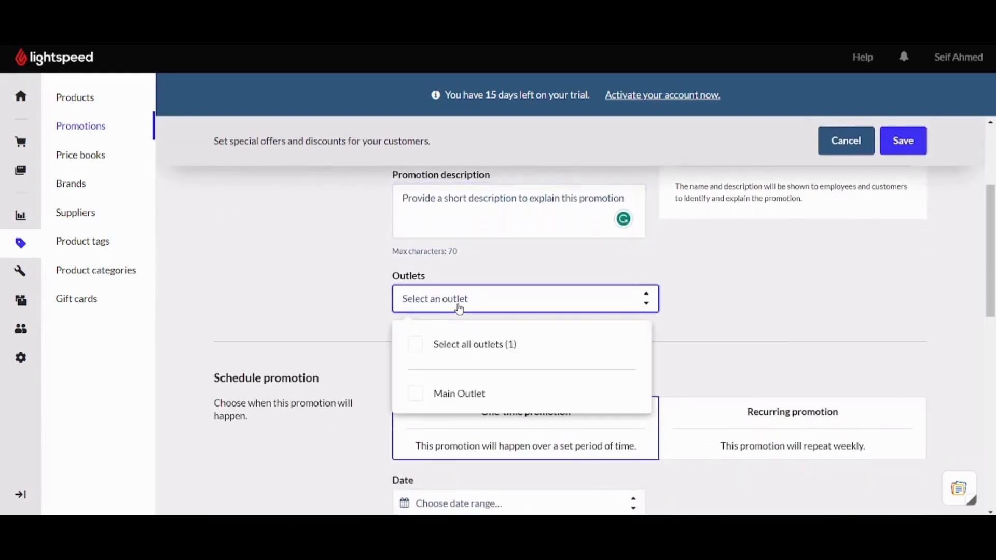
{"action": "left_click", "coordinate": [475, 412]}
{"action": "scroll", "coordinate": [571, 338], "scroll_direction": "down", "scroll_amount": 3}
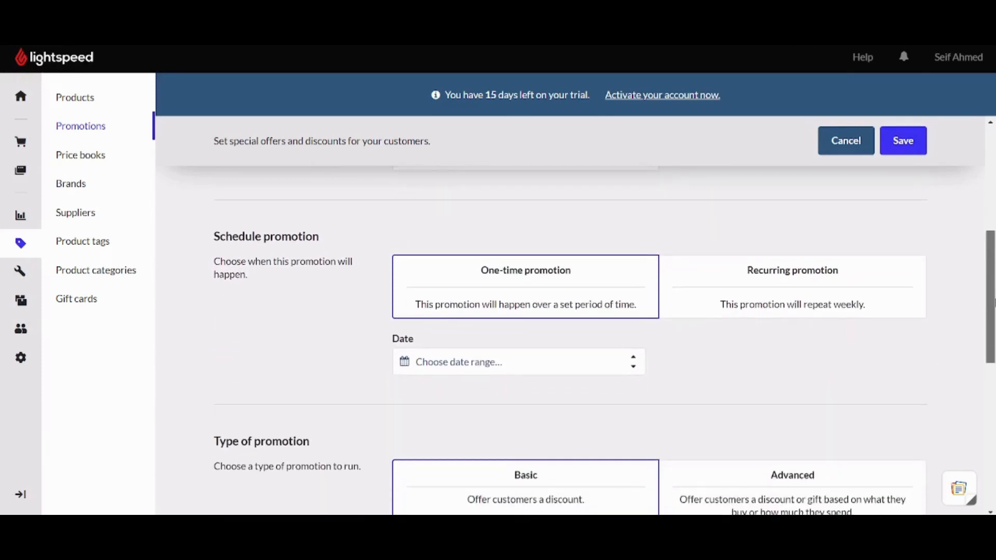
{"action": "left_click", "coordinate": [513, 368]}
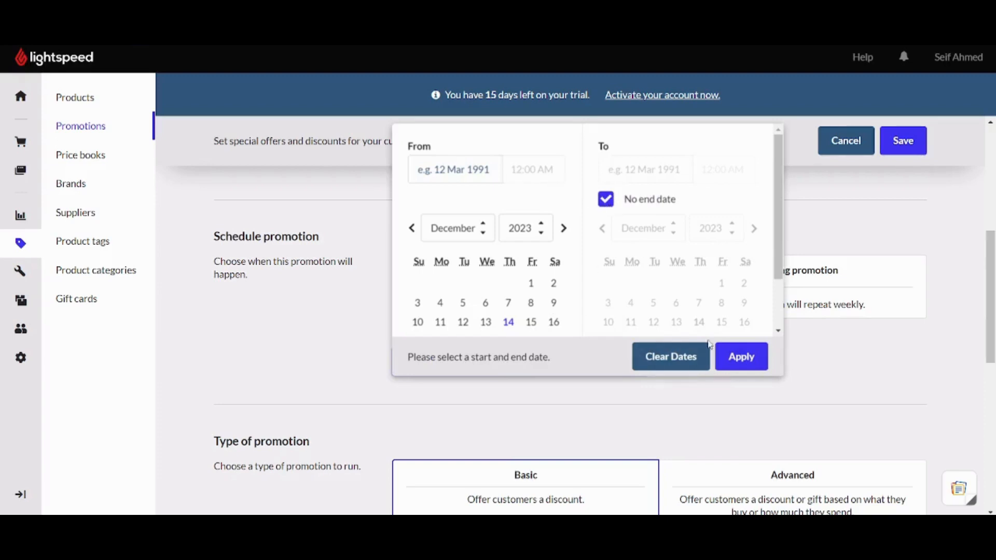
Schedule the promotion to start Dec 7, 2023 with no end date.
{"action": "left_click", "coordinate": [739, 357]}
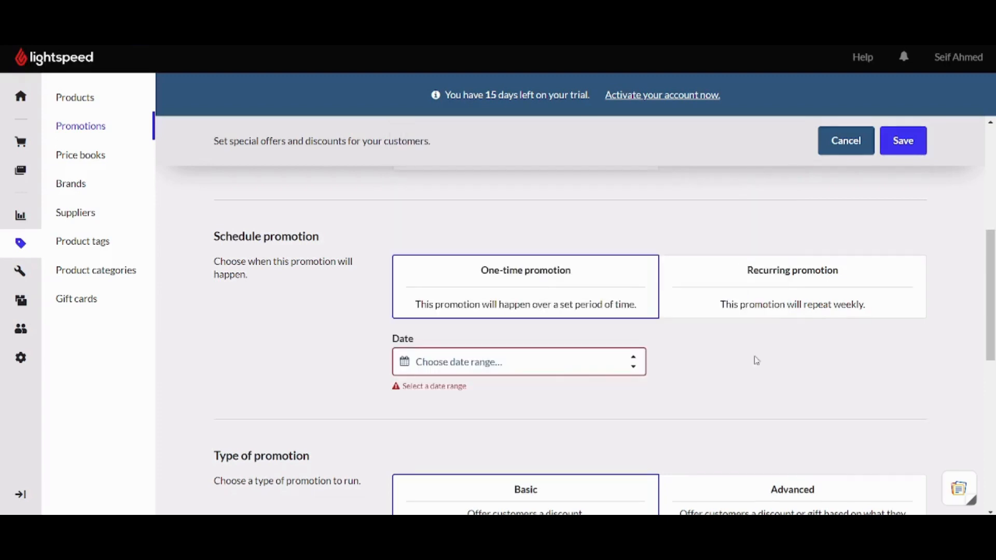
{"action": "left_click", "coordinate": [554, 373]}
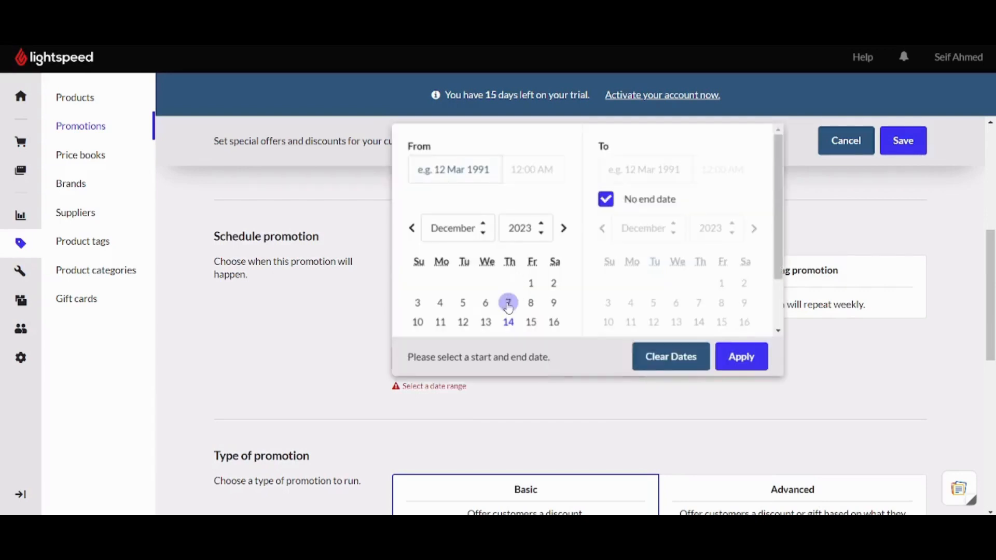
{"action": "left_click", "coordinate": [509, 302]}
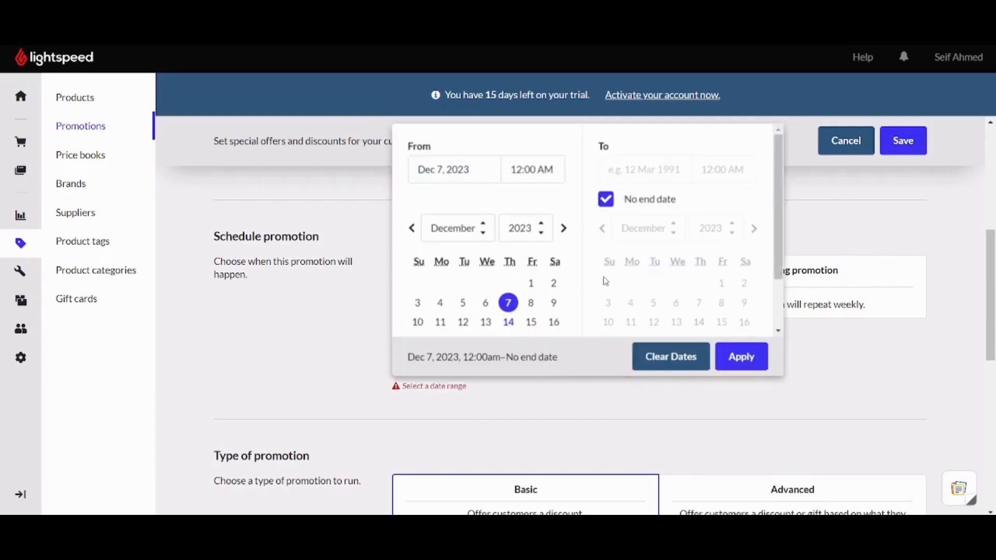
{"action": "left_click", "coordinate": [741, 357]}
{"action": "scroll", "coordinate": [754, 367], "scroll_direction": "down", "scroll_amount": 1}
{"action": "scroll", "coordinate": [570, 311], "scroll_direction": "down", "scroll_amount": 3}
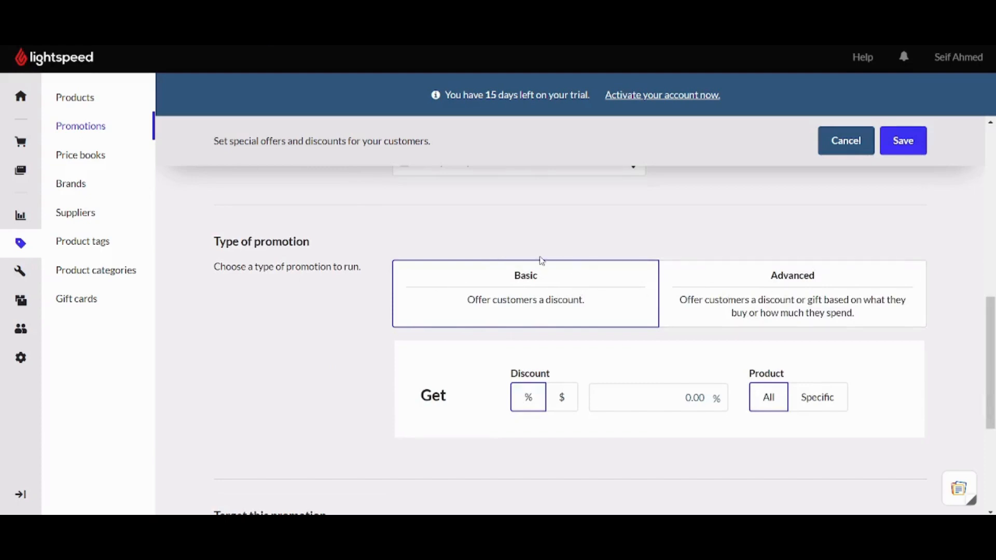
Give a 50% discount and make the promotion exclusive to some customers.
{"action": "left_click", "coordinate": [635, 396]}
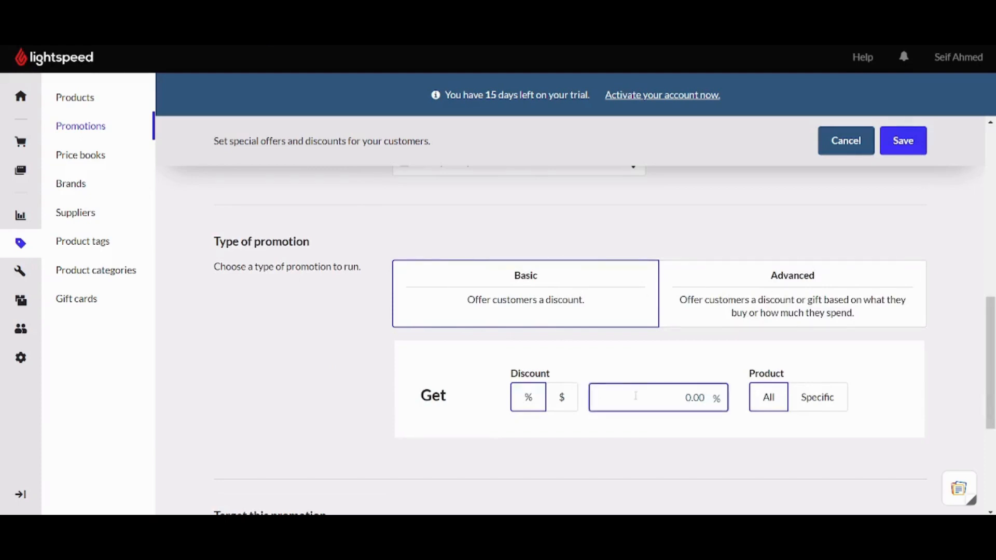
{"action": "type", "text": "50"}
{"action": "scroll", "coordinate": [635, 395], "scroll_direction": "down", "scroll_amount": 4}
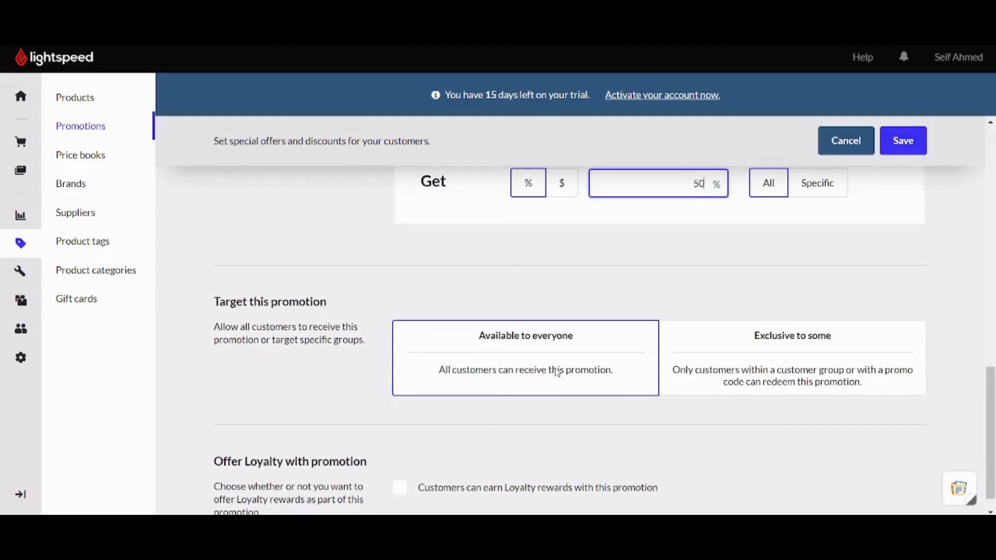
{"action": "left_click", "coordinate": [873, 328]}
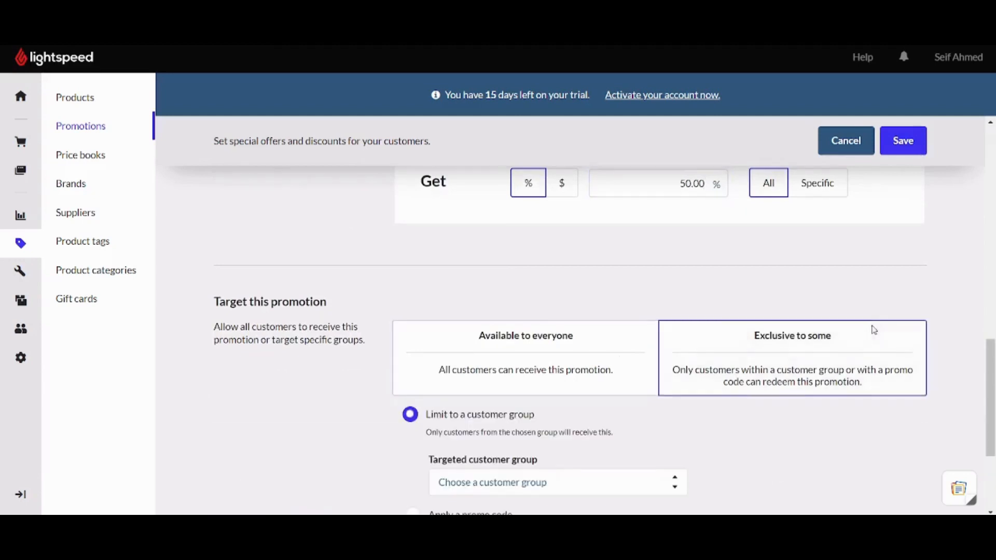
Target all customer groups and require a promo code for redemption.
{"action": "scroll", "coordinate": [571, 337], "scroll_direction": "down", "scroll_amount": 3}
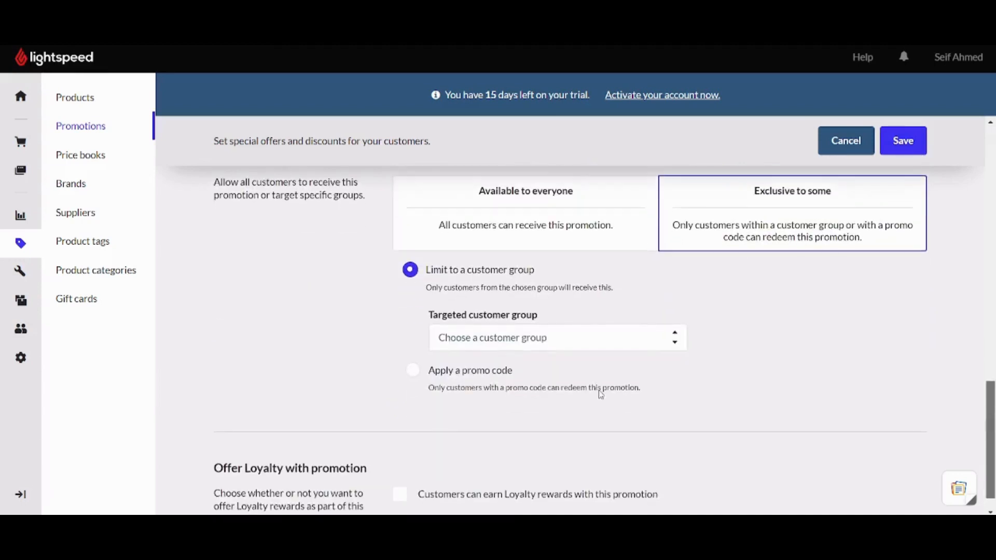
{"action": "left_click", "coordinate": [496, 347]}
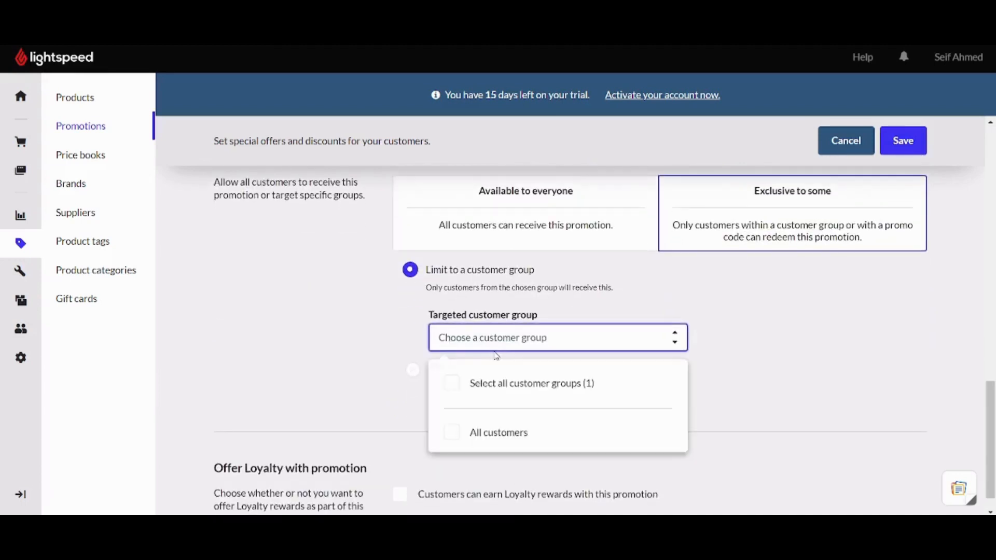
{"action": "left_click", "coordinate": [504, 387]}
{"action": "left_click", "coordinate": [413, 371]}
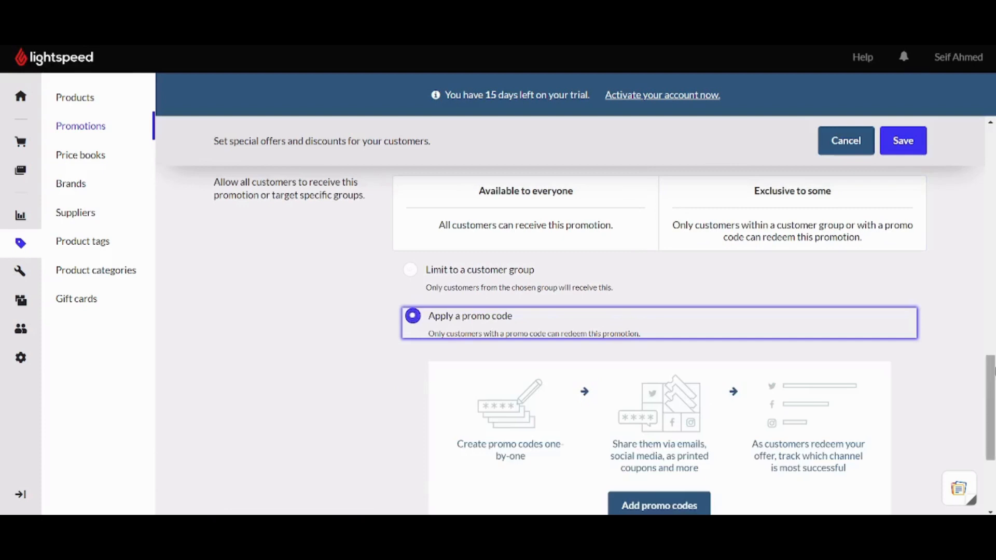
{"action": "scroll", "coordinate": [731, 425], "scroll_direction": "down", "scroll_amount": 2}
Add one custom promo code redeemable once and save the 50% promotion.
{"action": "left_click", "coordinate": [661, 408]}
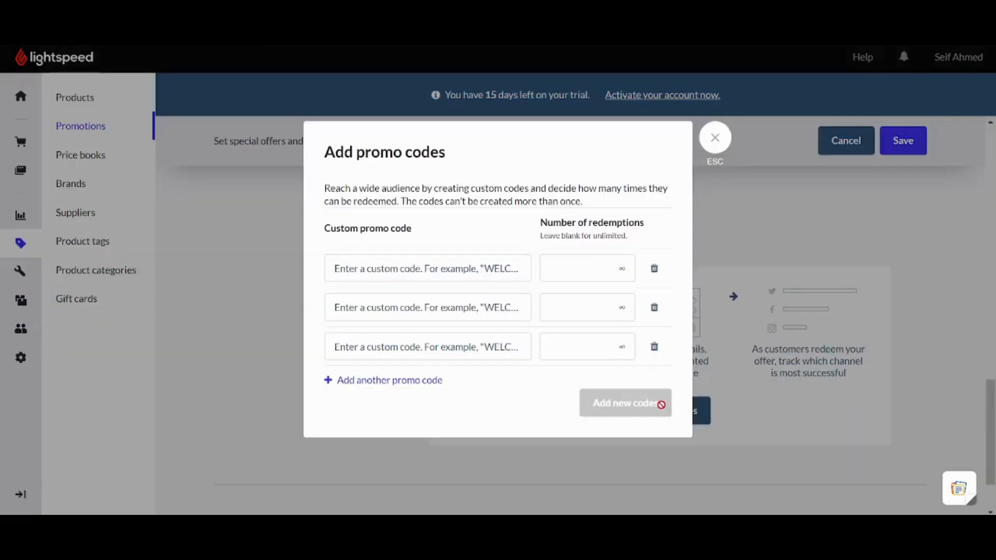
{"action": "left_click", "coordinate": [566, 273]}
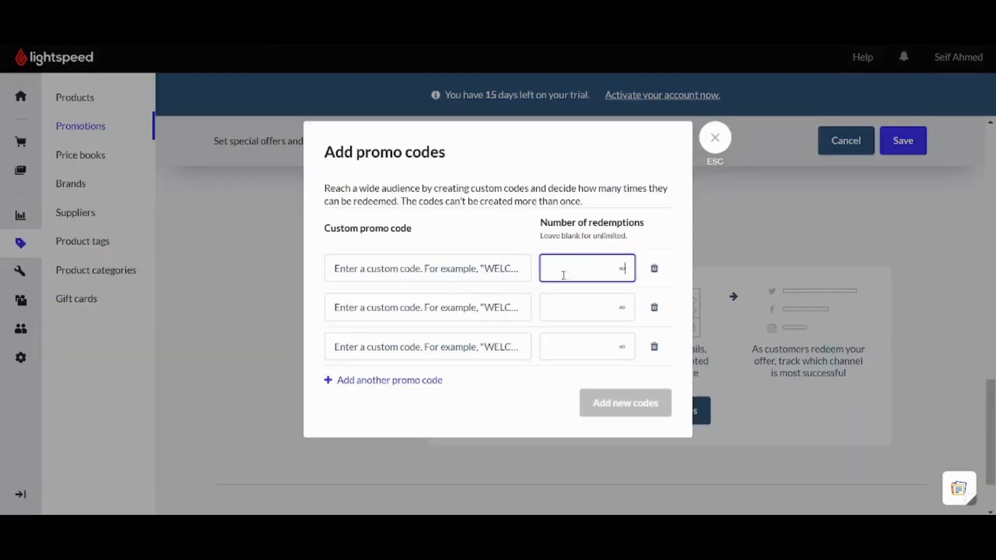
{"action": "left_click", "coordinate": [473, 270]}
{"action": "type", "text": "505"}
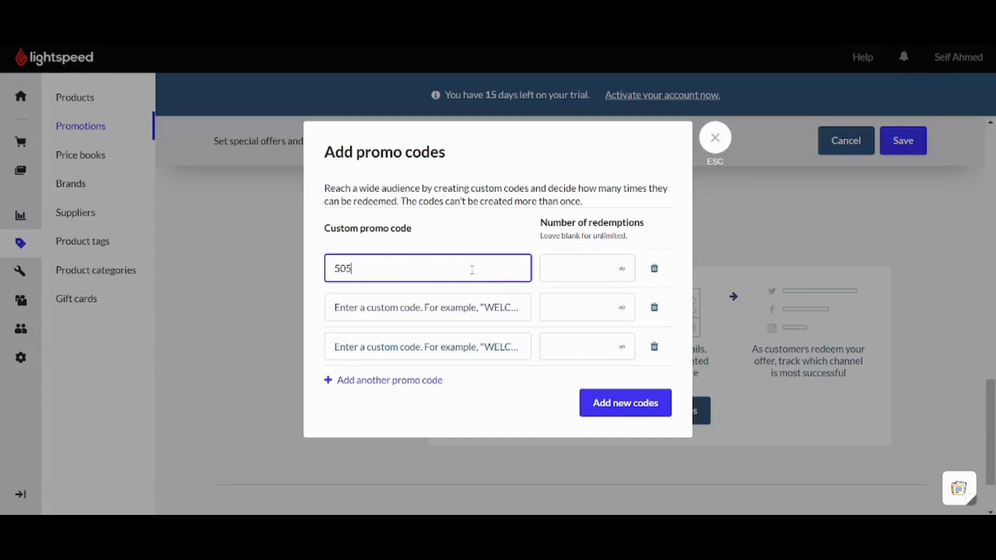
{"action": "type", "text": "0$$"}
{"action": "left_click", "coordinate": [577, 281]}
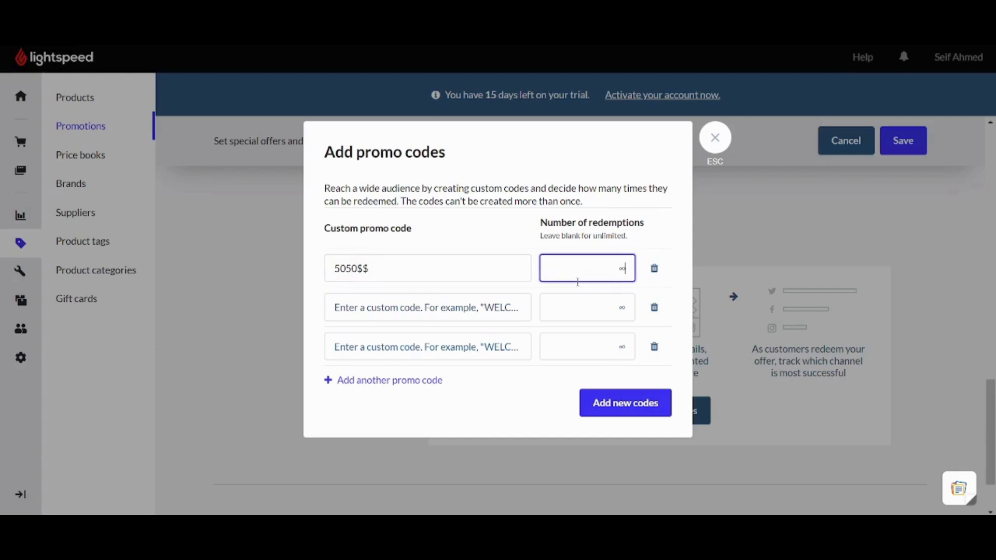
{"action": "left_click", "coordinate": [646, 403]}
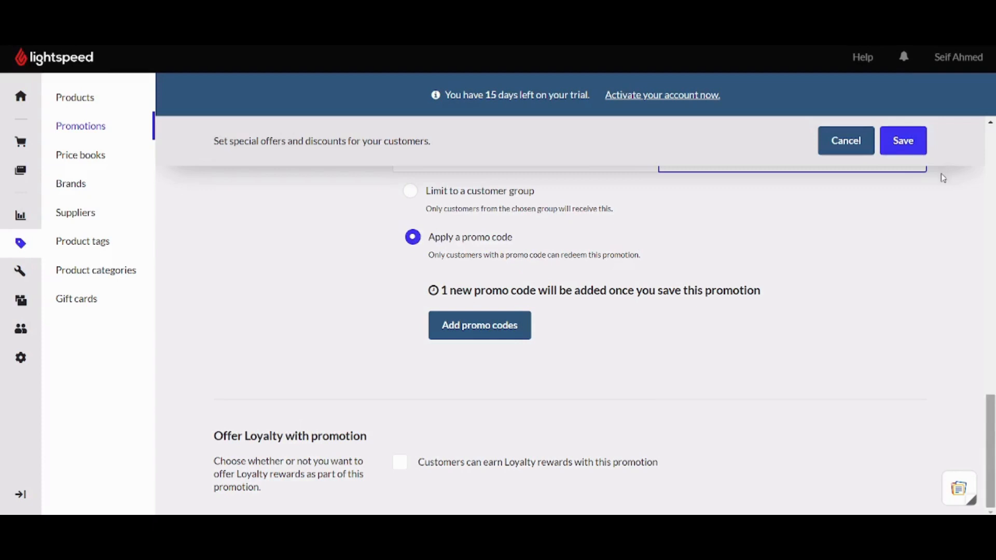
{"action": "left_click", "coordinate": [907, 142]}
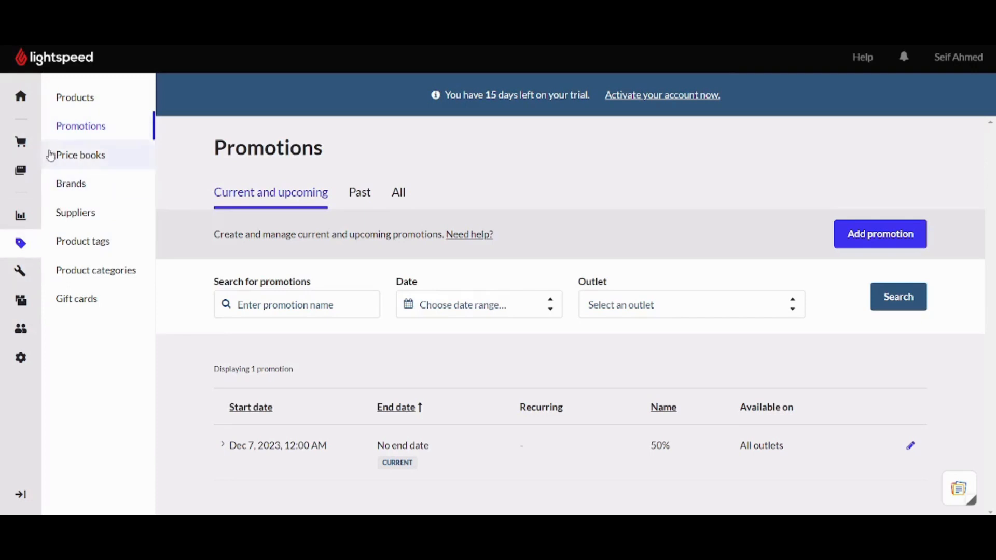
Open the Sell Everywhere overview from the left rail.
{"action": "left_click", "coordinate": [30, 164]}
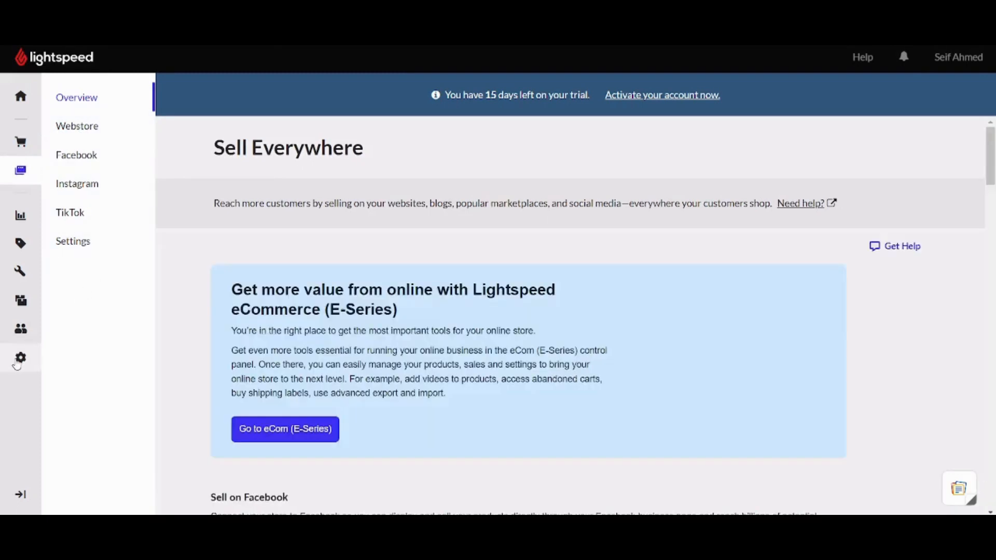
Go to Settings > Apps and scroll to the Sell Online integrations: BigCommerce, WooCommerce and Shopify.
{"action": "left_click", "coordinate": [20, 360]}
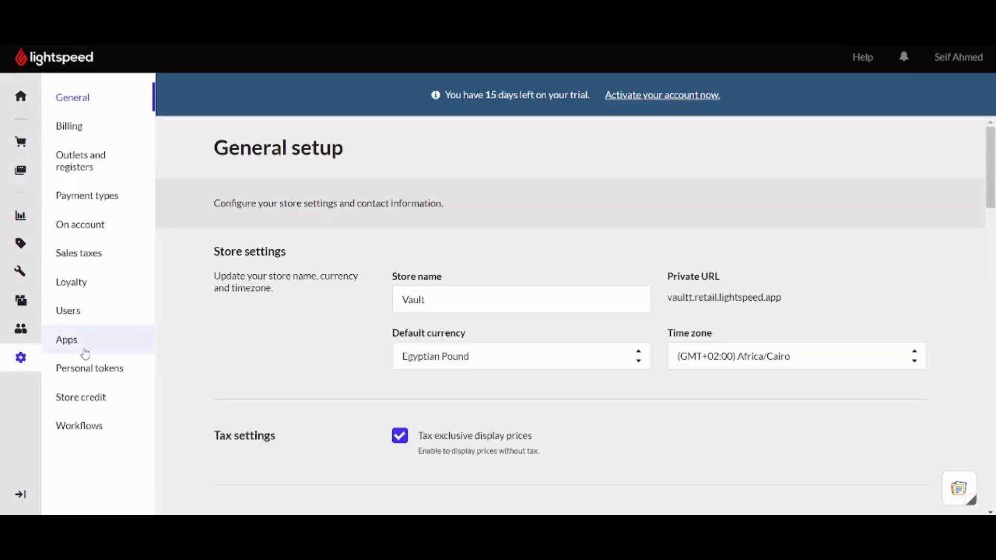
{"action": "left_click", "coordinate": [86, 353]}
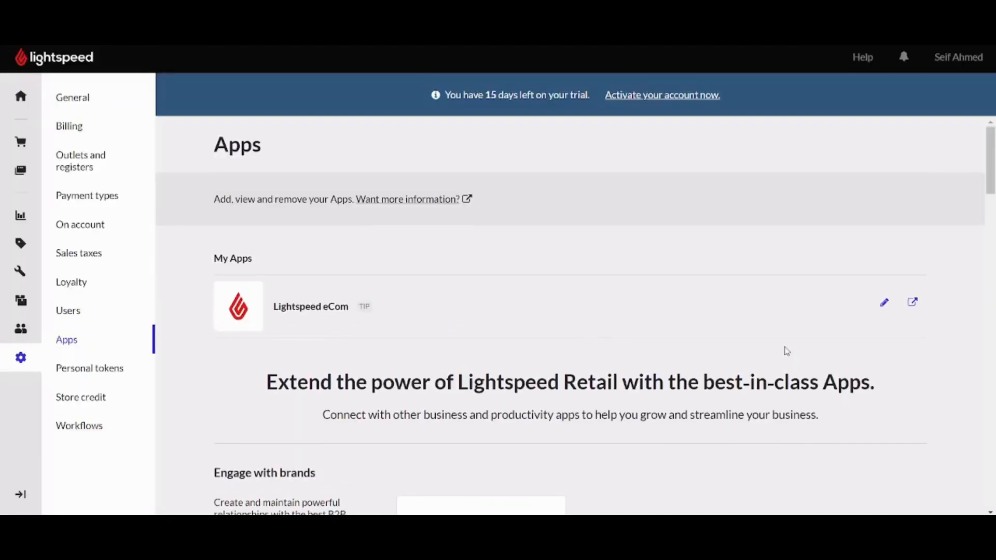
{"action": "scroll", "coordinate": [992, 133], "scroll_direction": "down", "scroll_amount": 7}
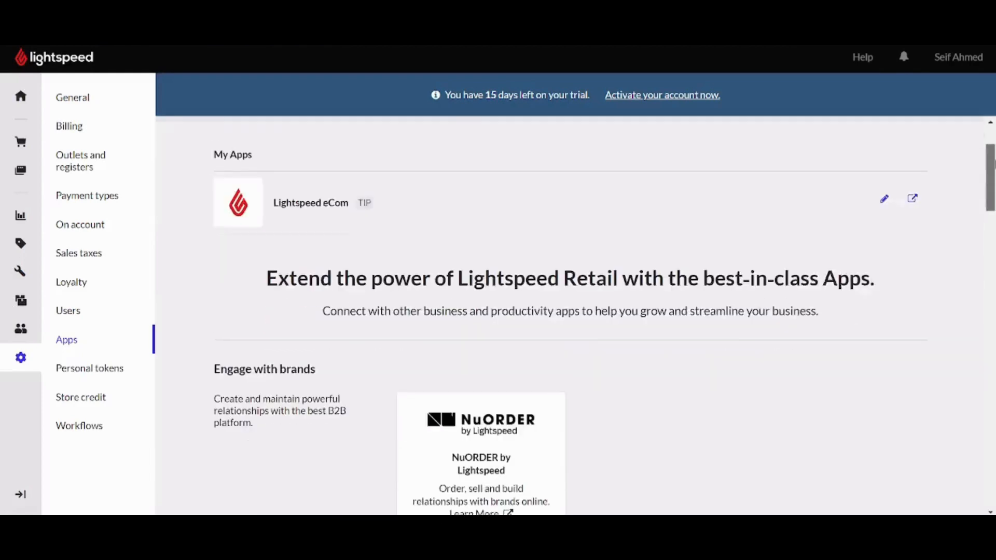
{"action": "scroll", "coordinate": [992, 212], "scroll_direction": "down", "scroll_amount": 10}
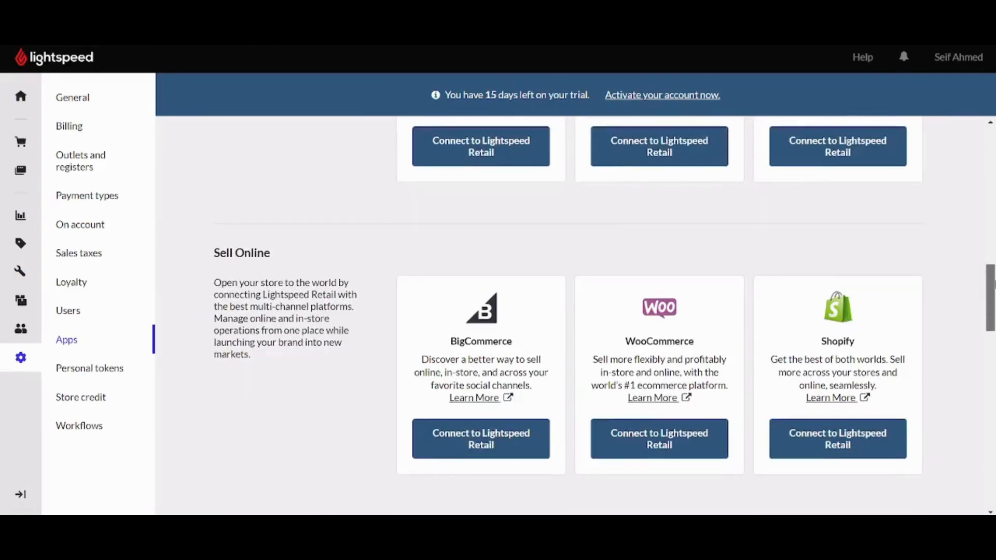